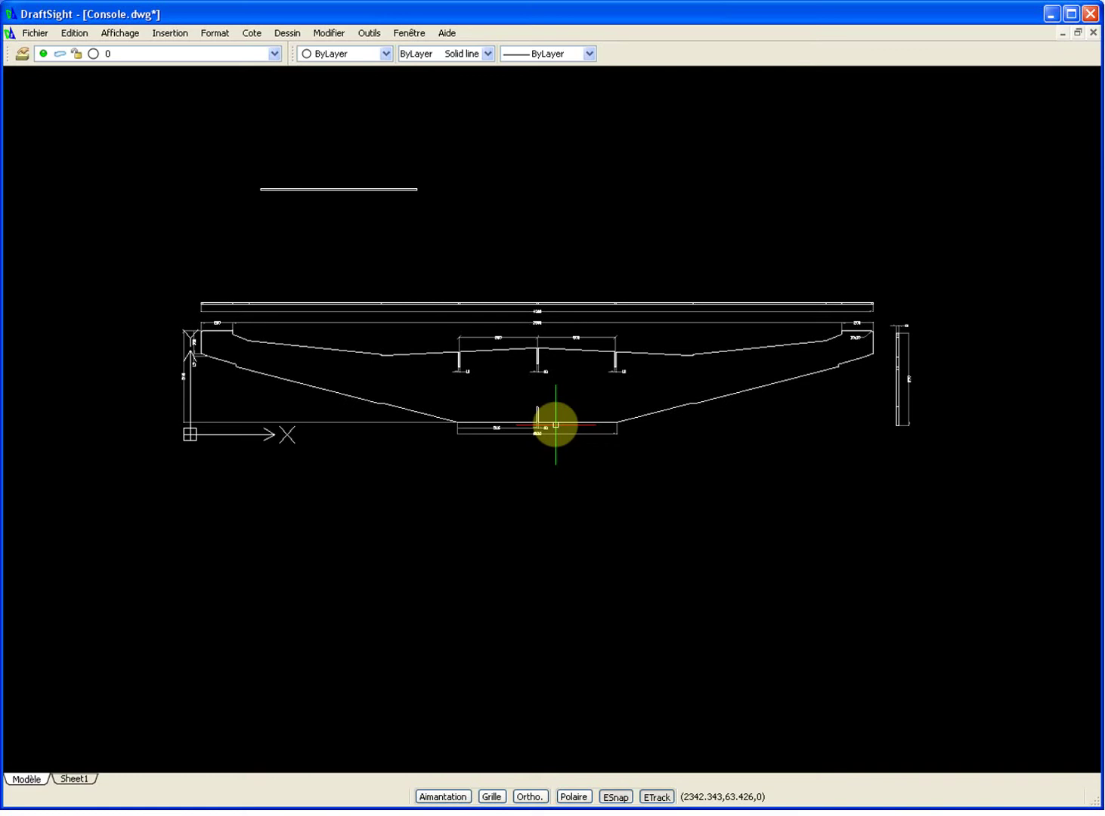
# - Examine the dimensioned console drawing in model space, including its centre notches, end details and side view
pyautogui.scroll(8, 585, 329)
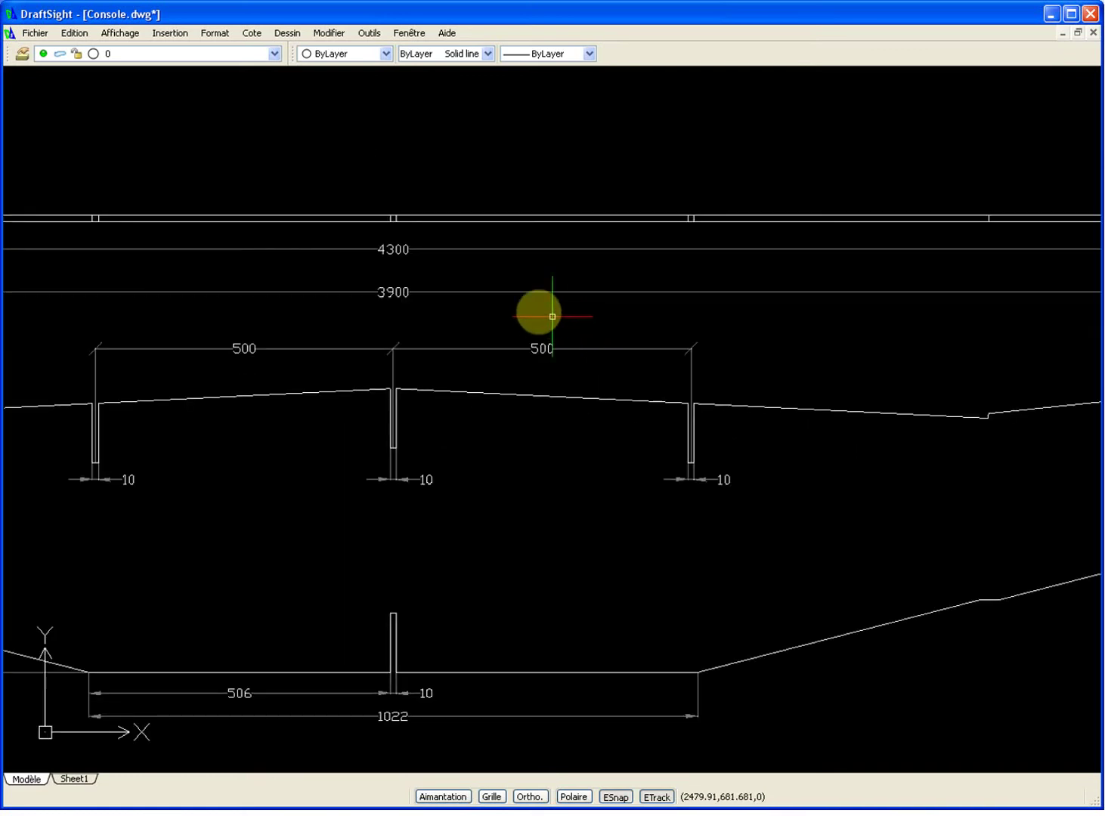
pyautogui.scroll(-8, 532, 330)
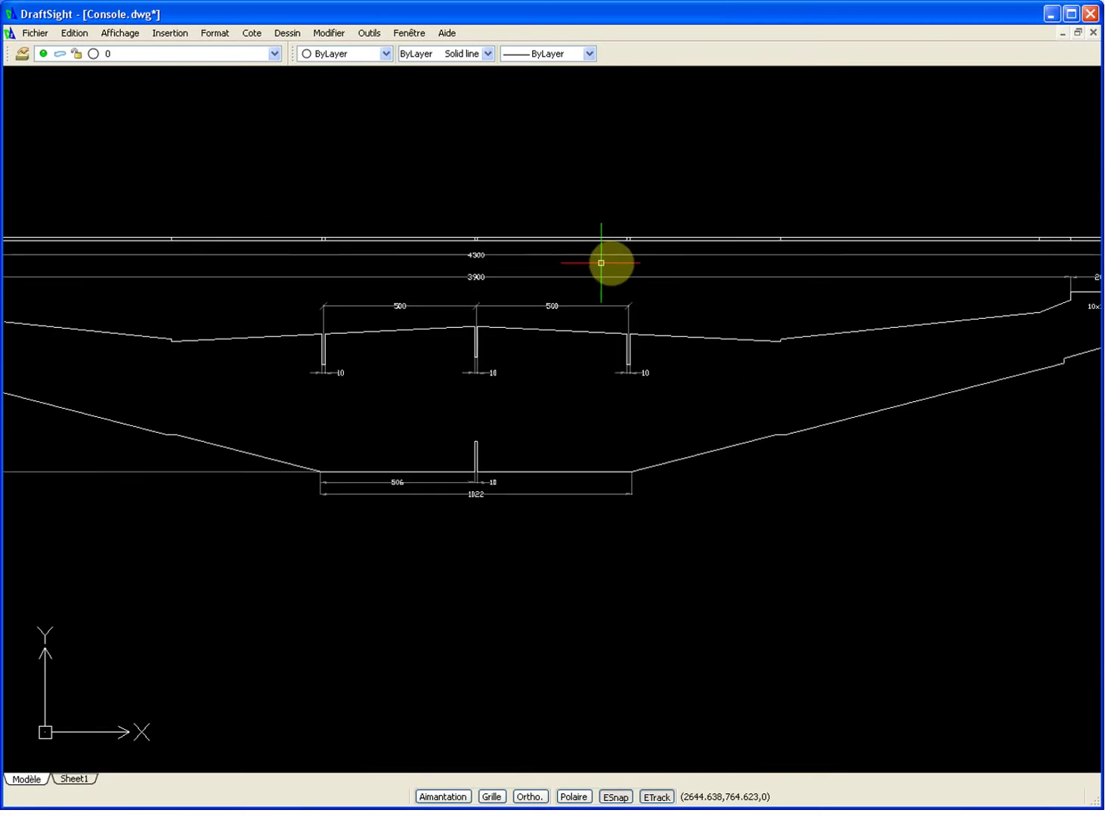
pyautogui.scroll(-2, 766, 330)
pyautogui.moveTo(832, 382)
pyautogui.mouseDown(button='middle')
pyautogui.moveTo(636, 420)
pyautogui.moveTo(621, 410)
pyautogui.mouseUp(button='middle')
pyautogui.scroll(3, 932, 329)
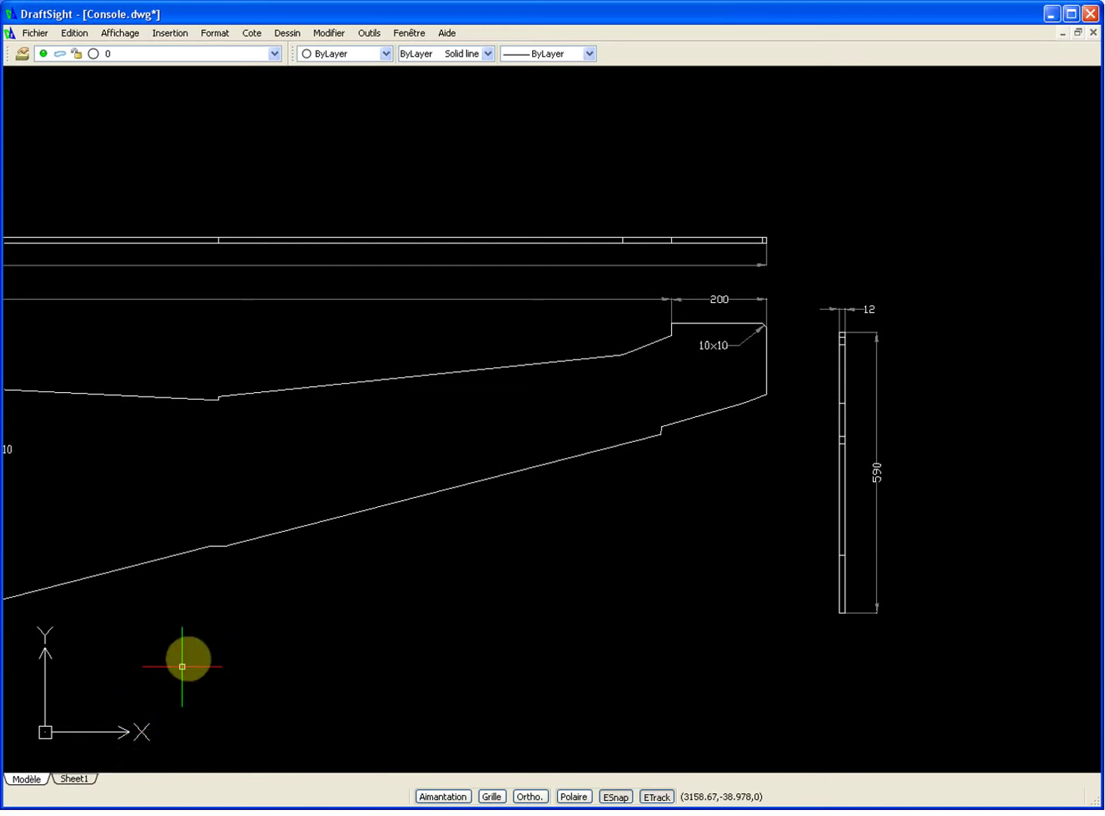
pyautogui.scroll(-2, 190, 661)
pyautogui.moveTo(323, 595); pyautogui.dragTo(468, 528, button='middle')
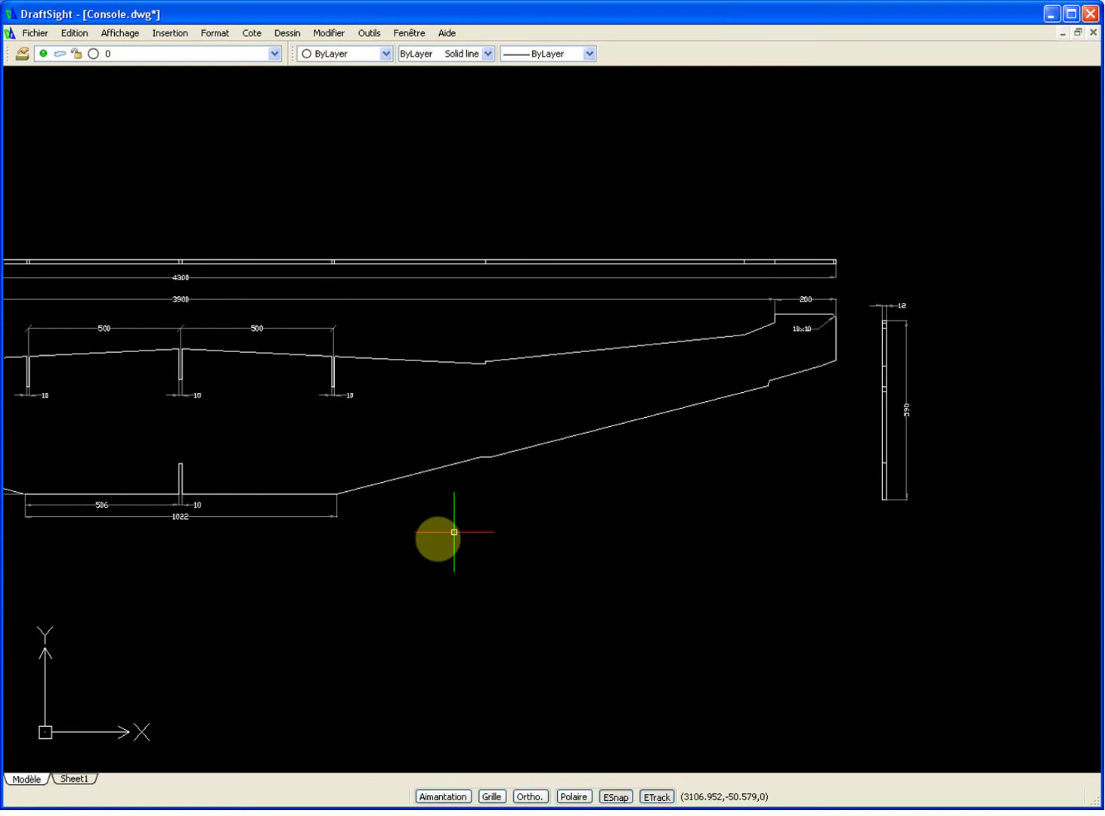
pyautogui.scroll(-1, 369, 562)
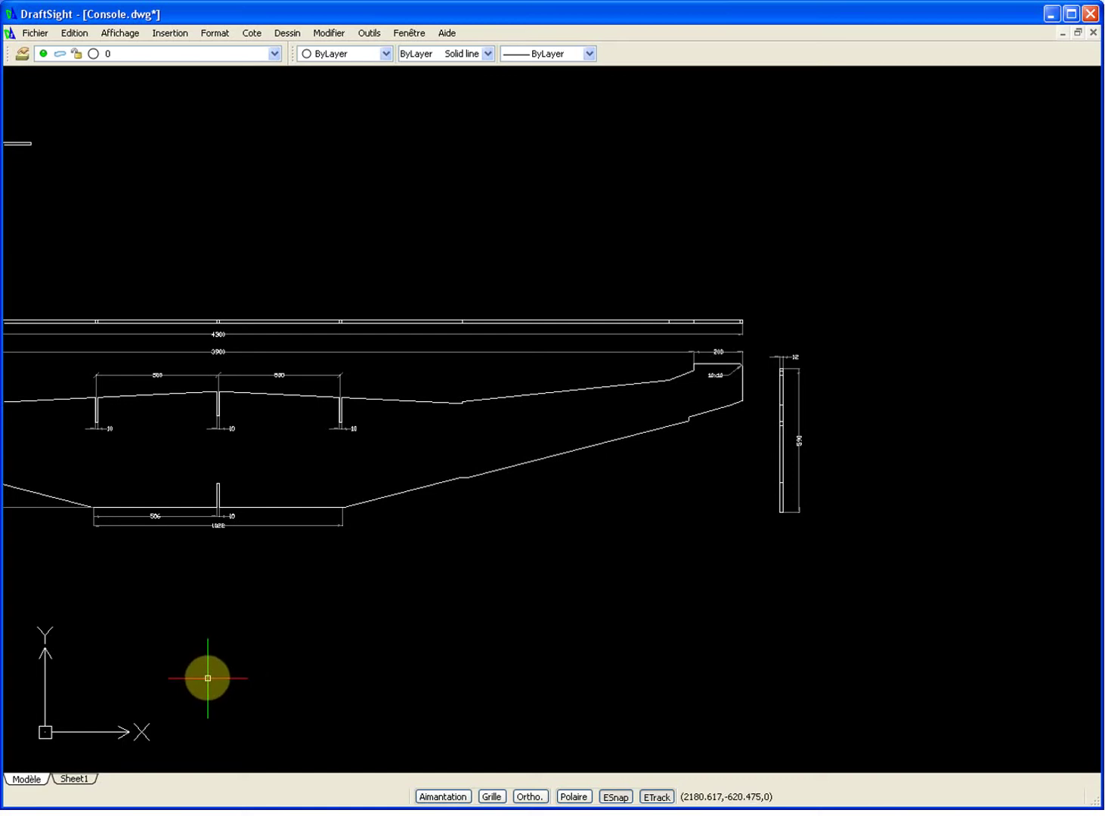
# - Open Sheet1 and inspect its page frame, title block and drawing view
pyautogui.click(76, 780)
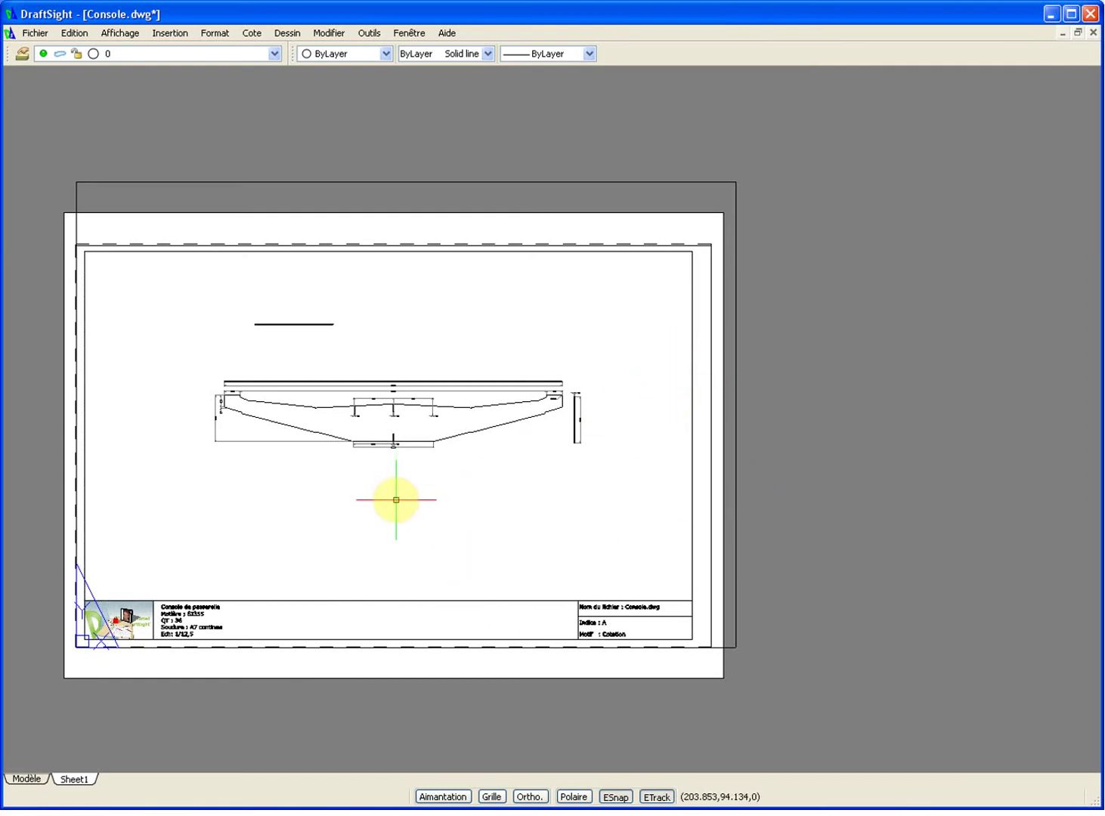
pyautogui.scroll(2, 397, 498)
pyautogui.scroll(-1, 397, 499)
pyautogui.moveTo(398, 499); pyautogui.dragTo(508, 498, button='middle')
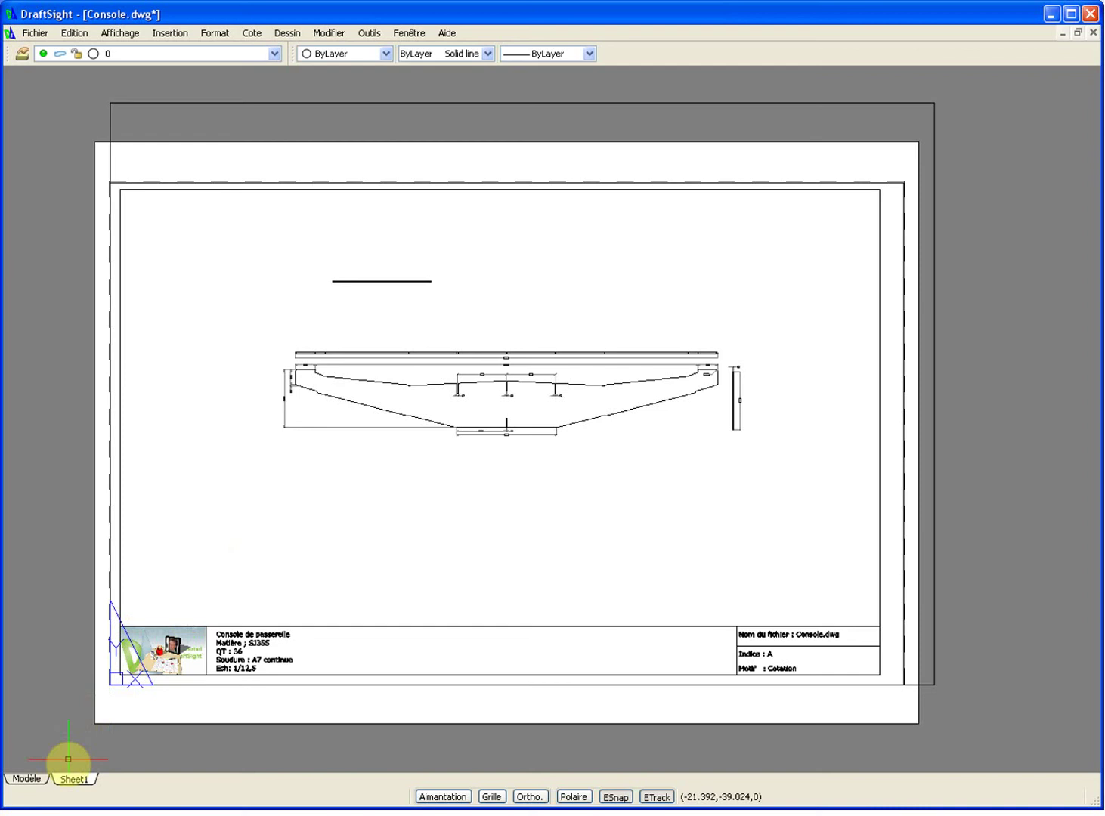
# - Add a new sheet to the drawing and open it
pyautogui.rightClick(75, 784)
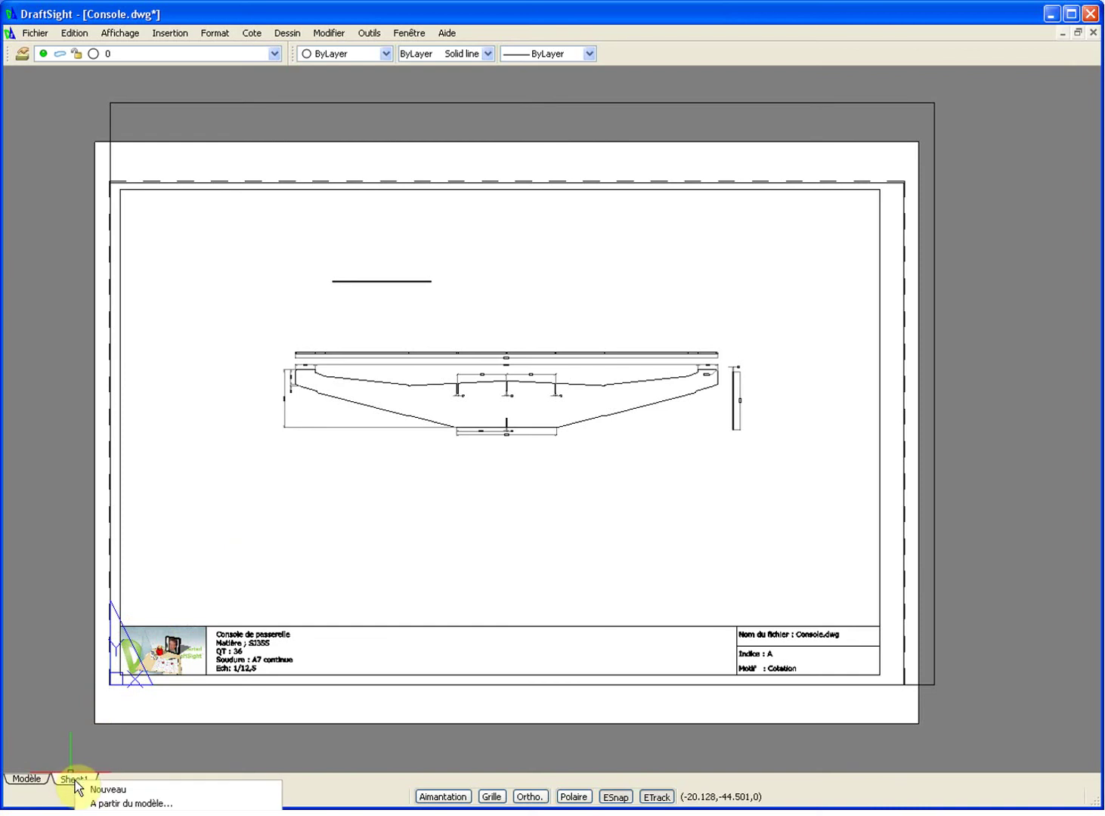
pyautogui.click(104, 790)
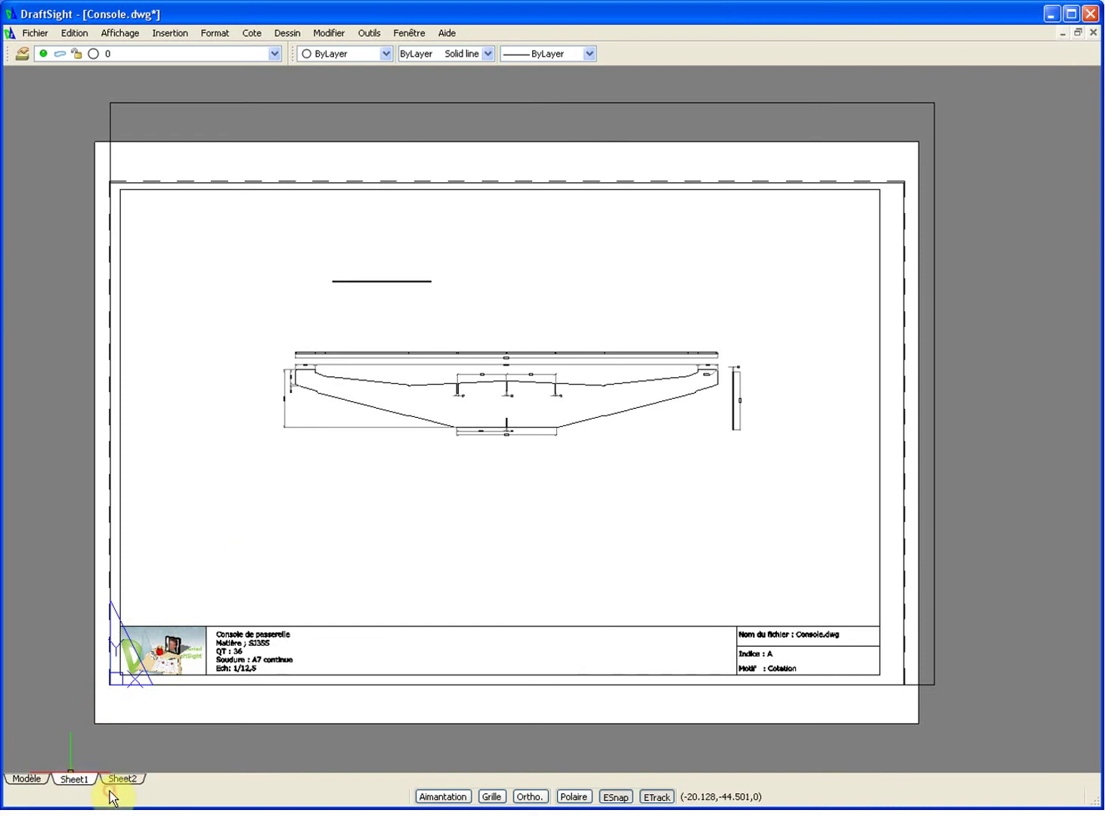
pyautogui.click(122, 781)
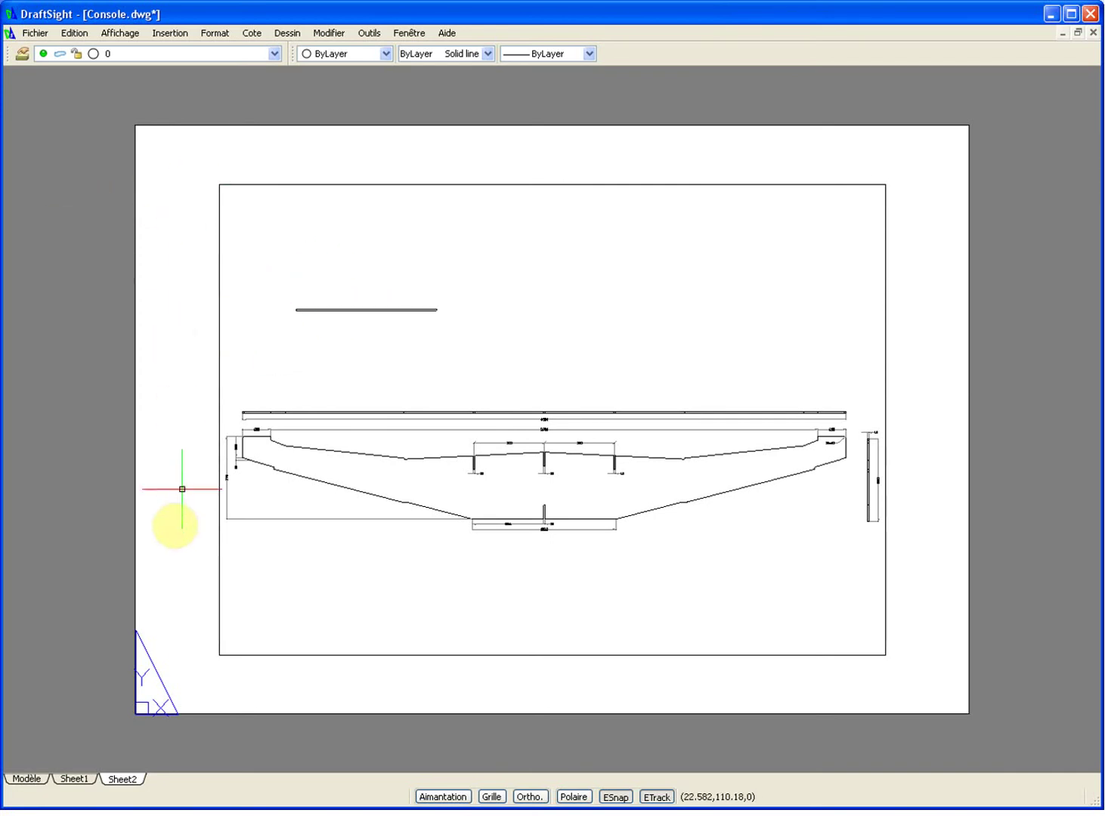
# - Create a new print configuration based on A3 and save it under the name A3-PDF
pyautogui.rightClick(129, 785)
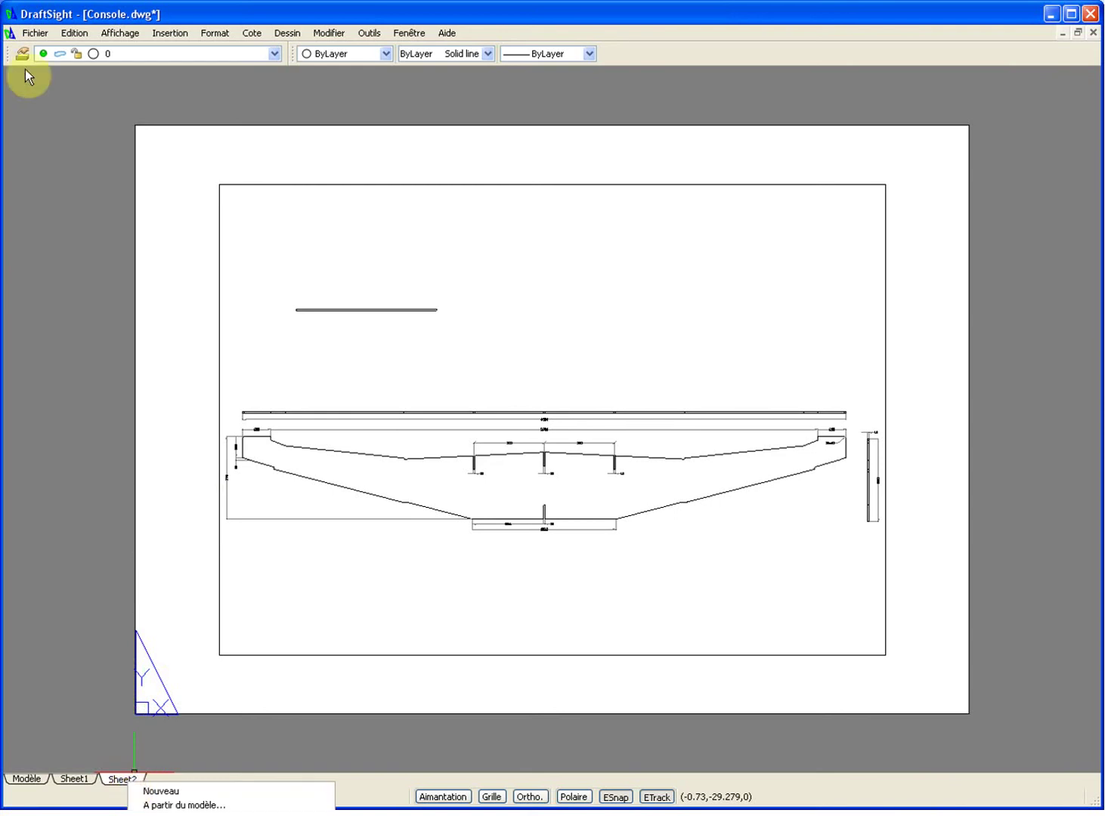
pyautogui.click(68, 35)
pyautogui.click(36, 34)
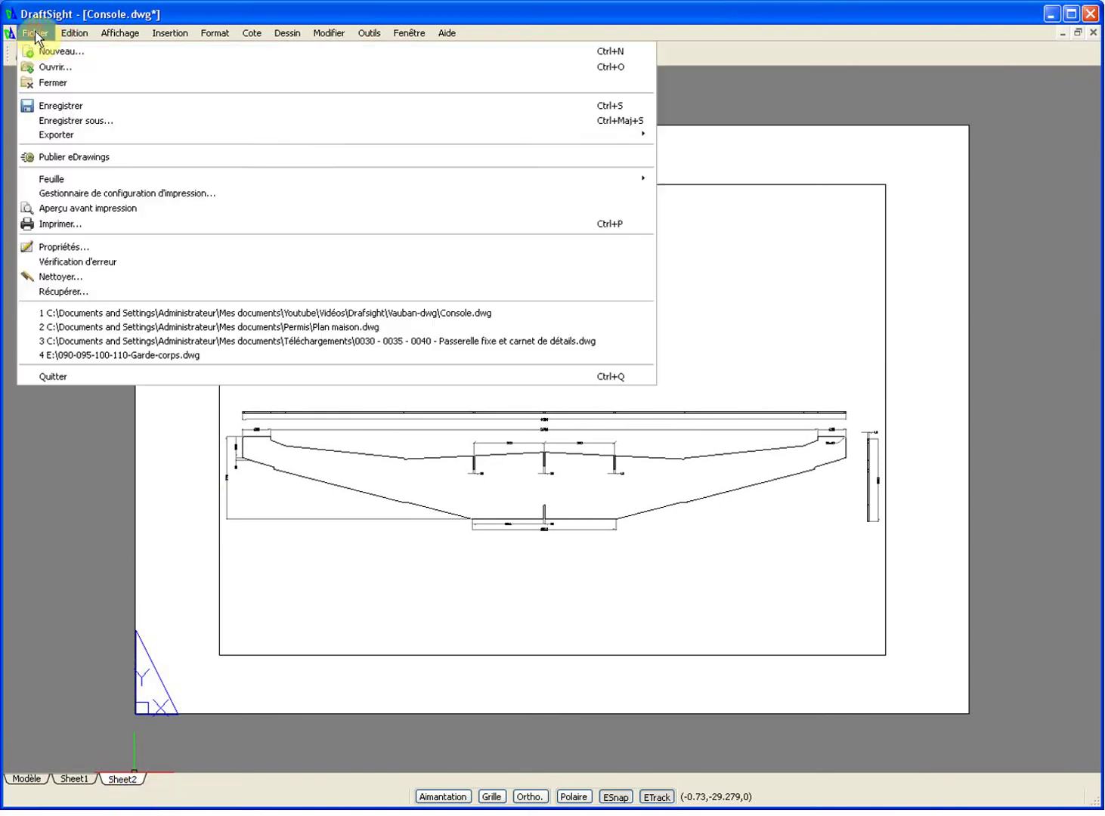
pyautogui.click(147, 194)
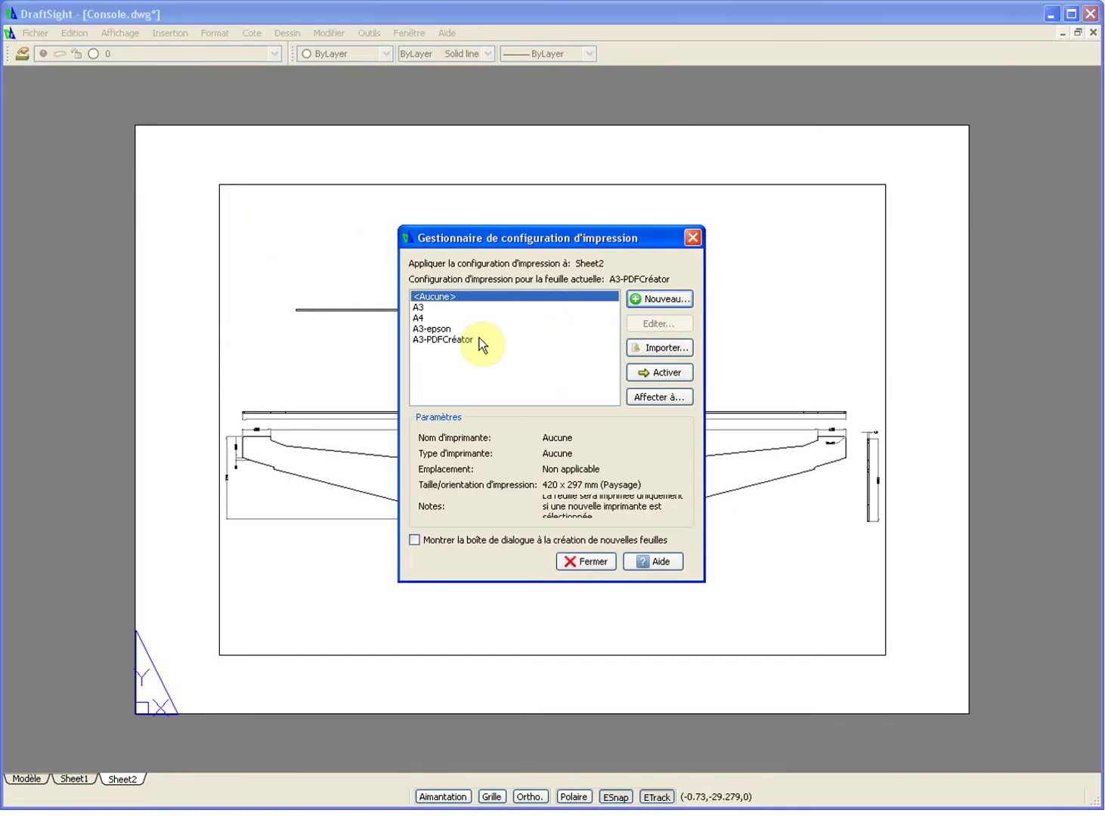
pyautogui.click(669, 300)
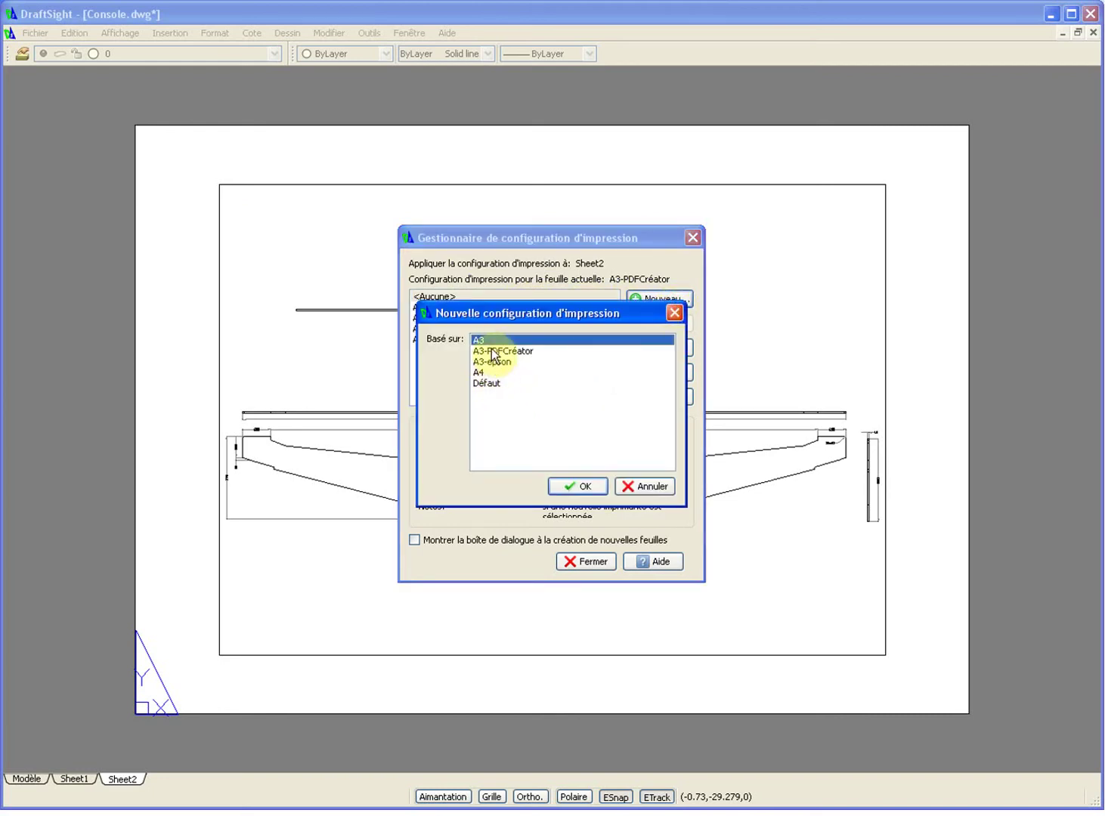
pyautogui.click(575, 487)
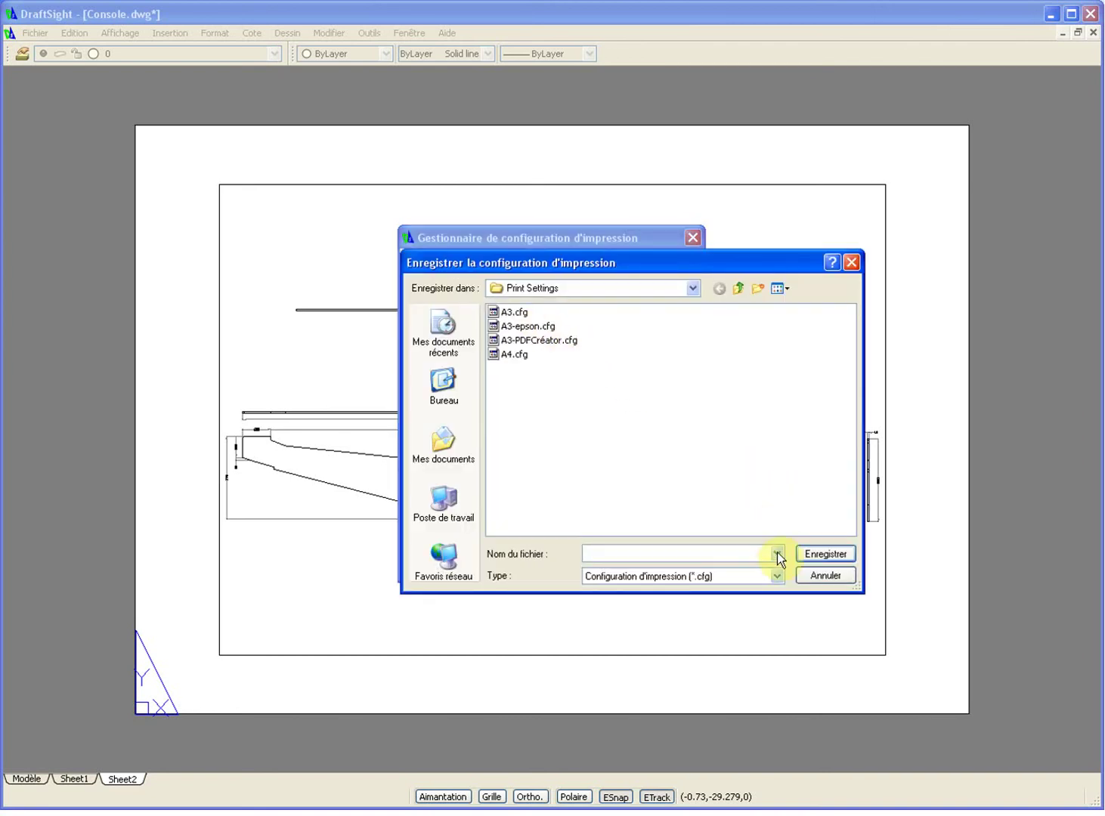
pyautogui.click(697, 551)
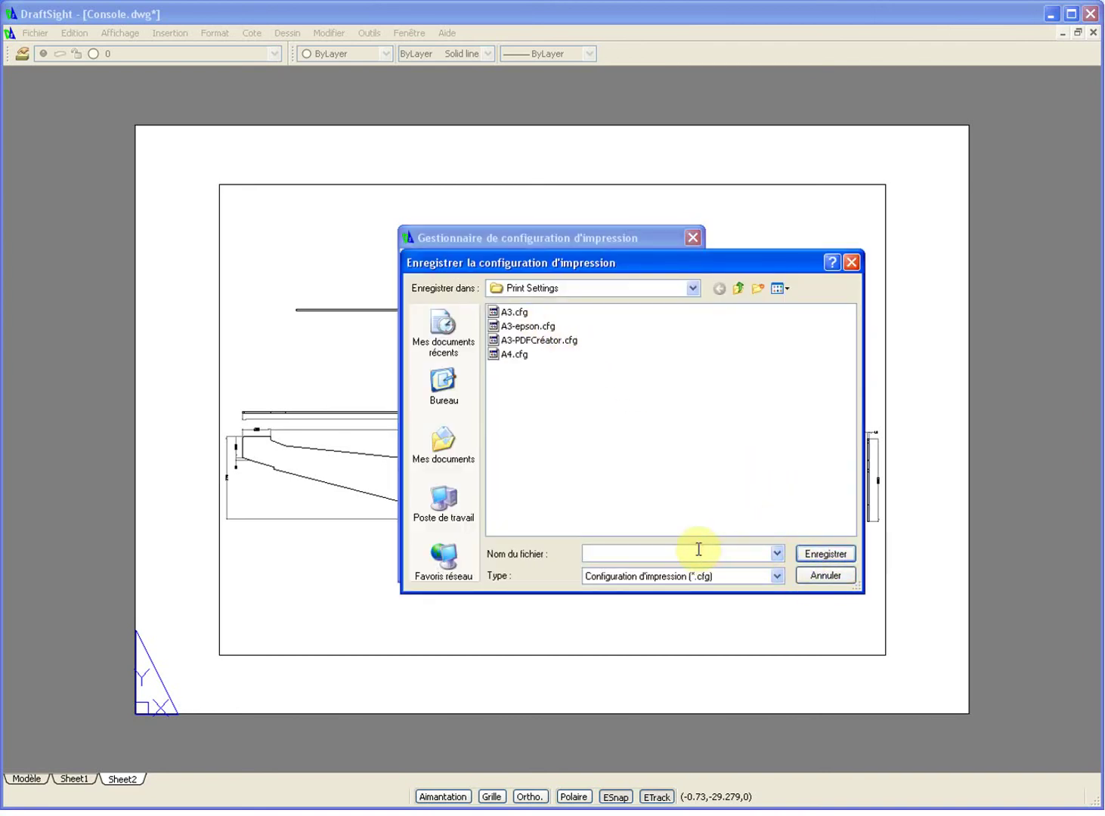
pyautogui.write('A3')
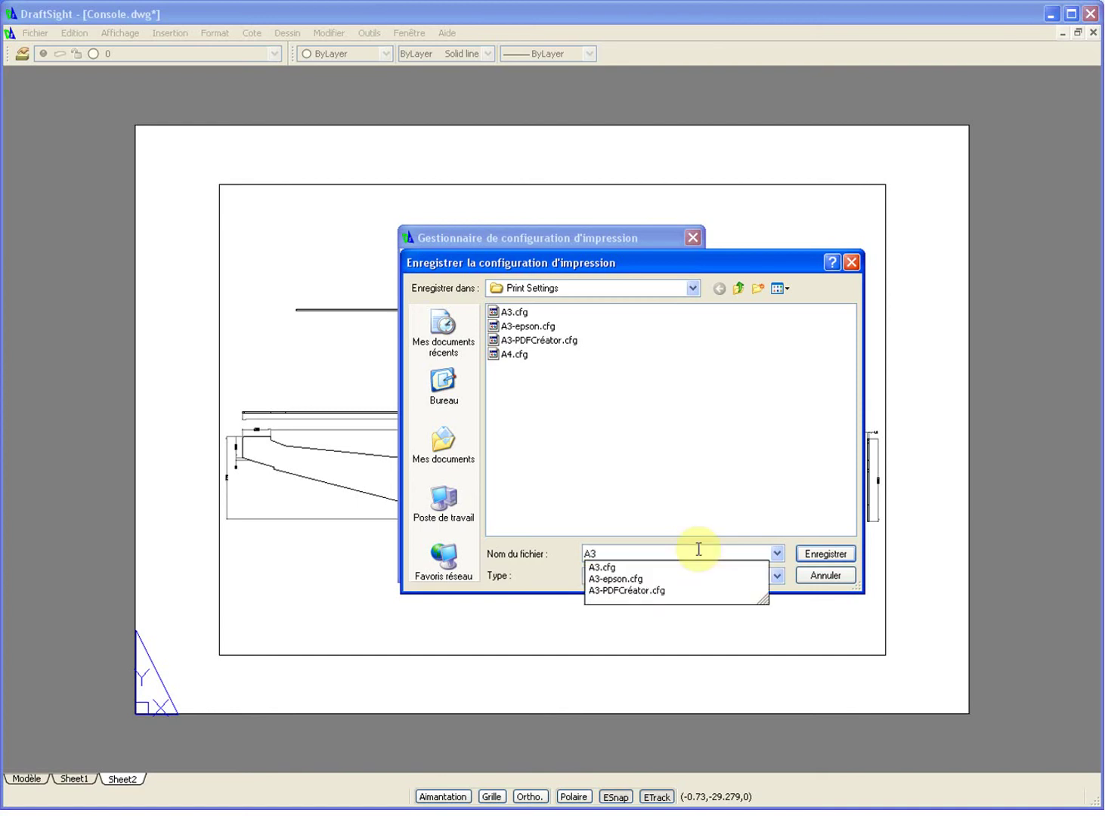
pyautogui.write('-')
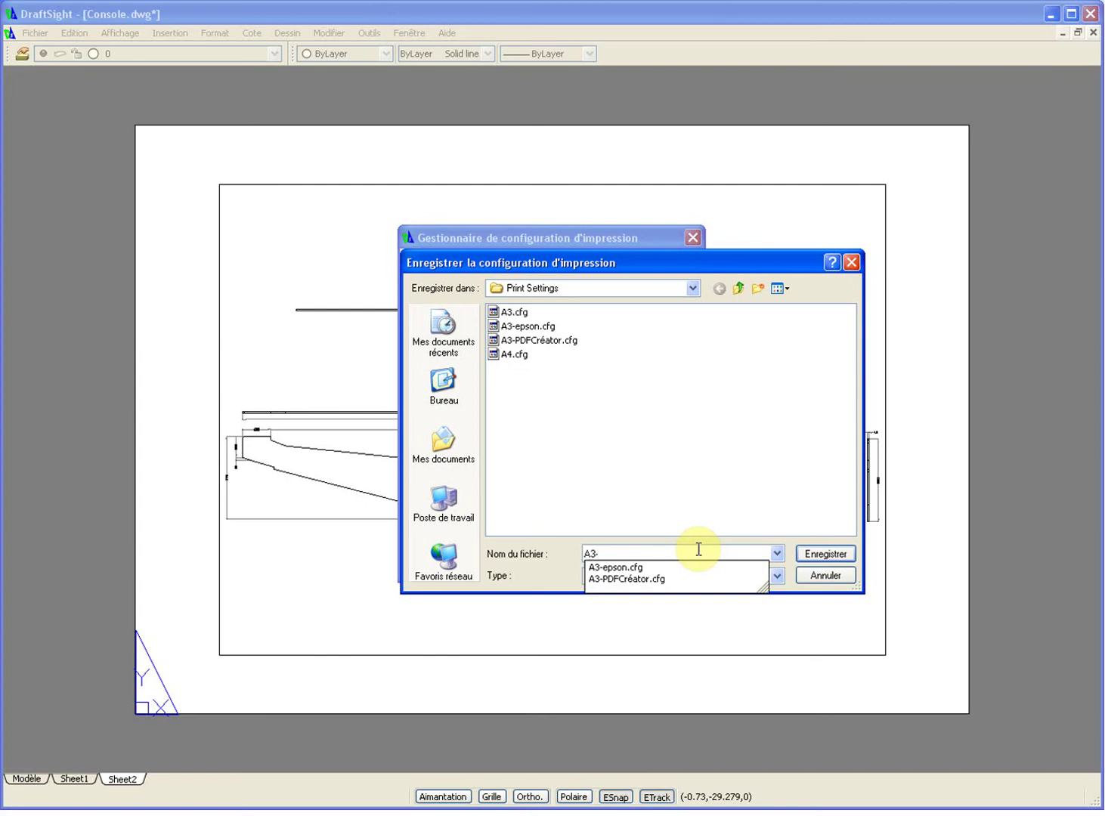
pyautogui.write('PDF')
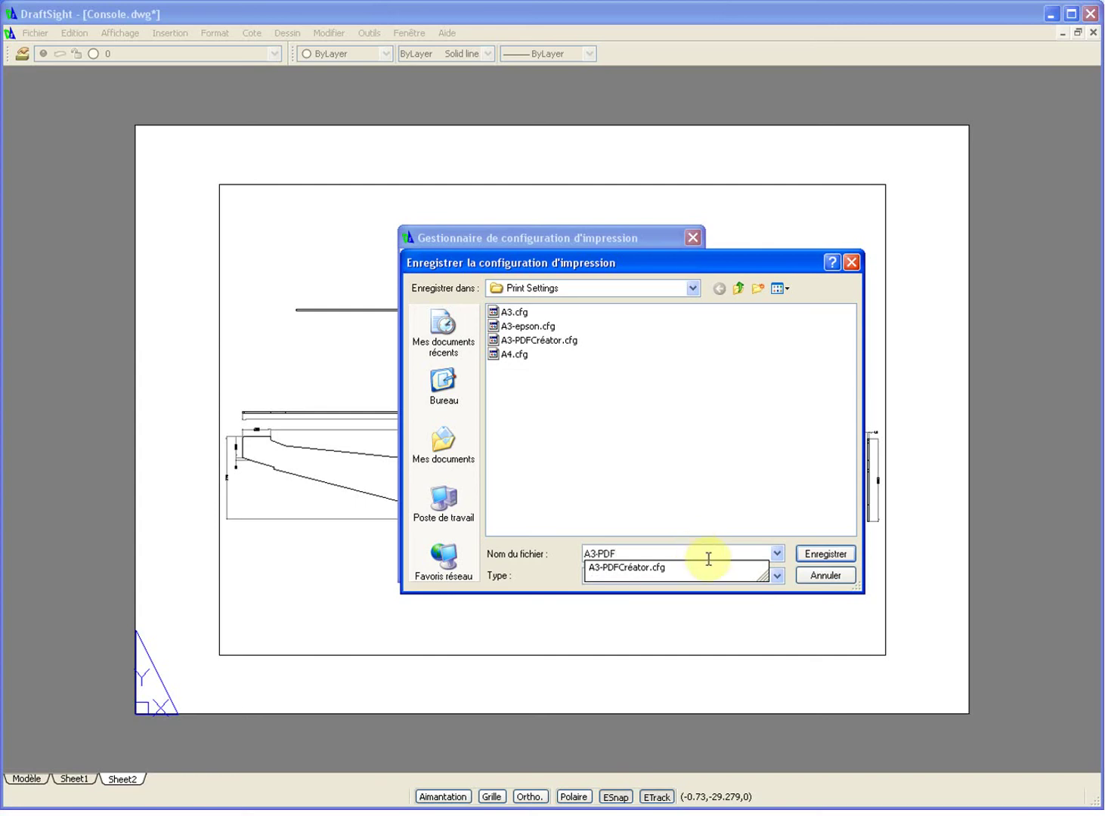
pyautogui.click(827, 555)
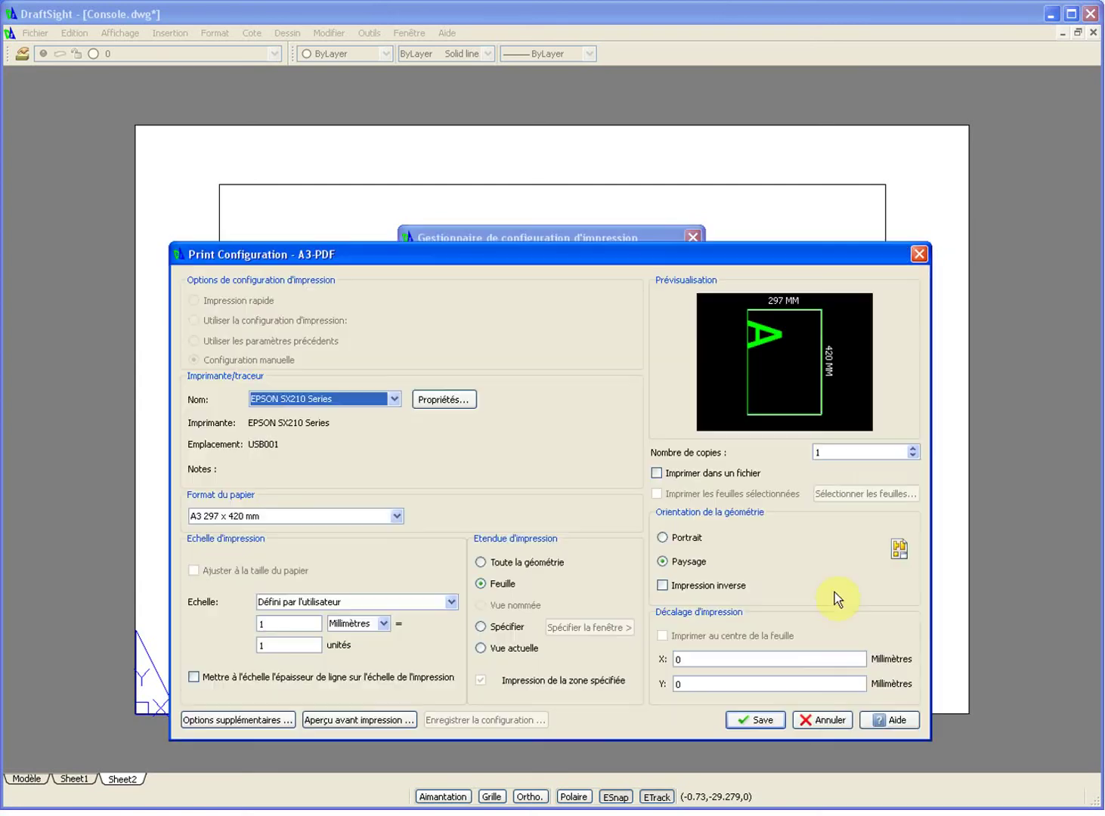
# - Set the A3-PDF configuration's printer to PDFCreator and save the configuration
pyautogui.click(394, 400)
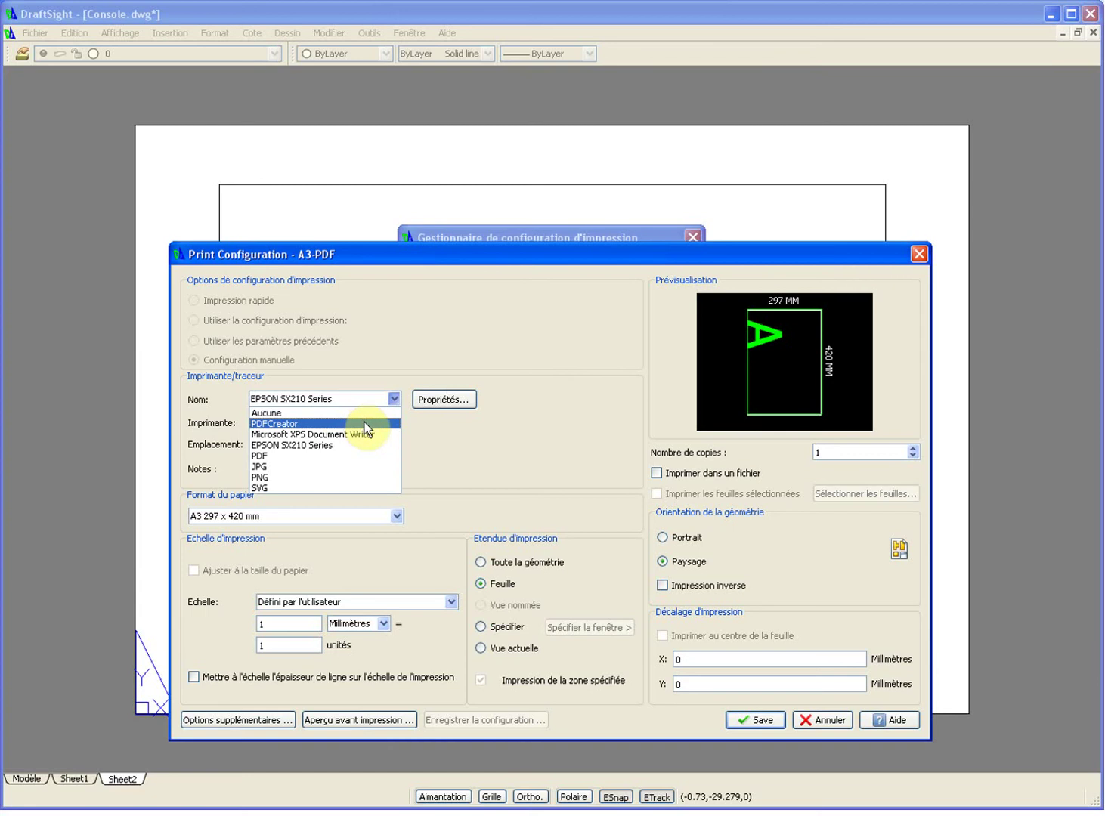
pyautogui.click(365, 424)
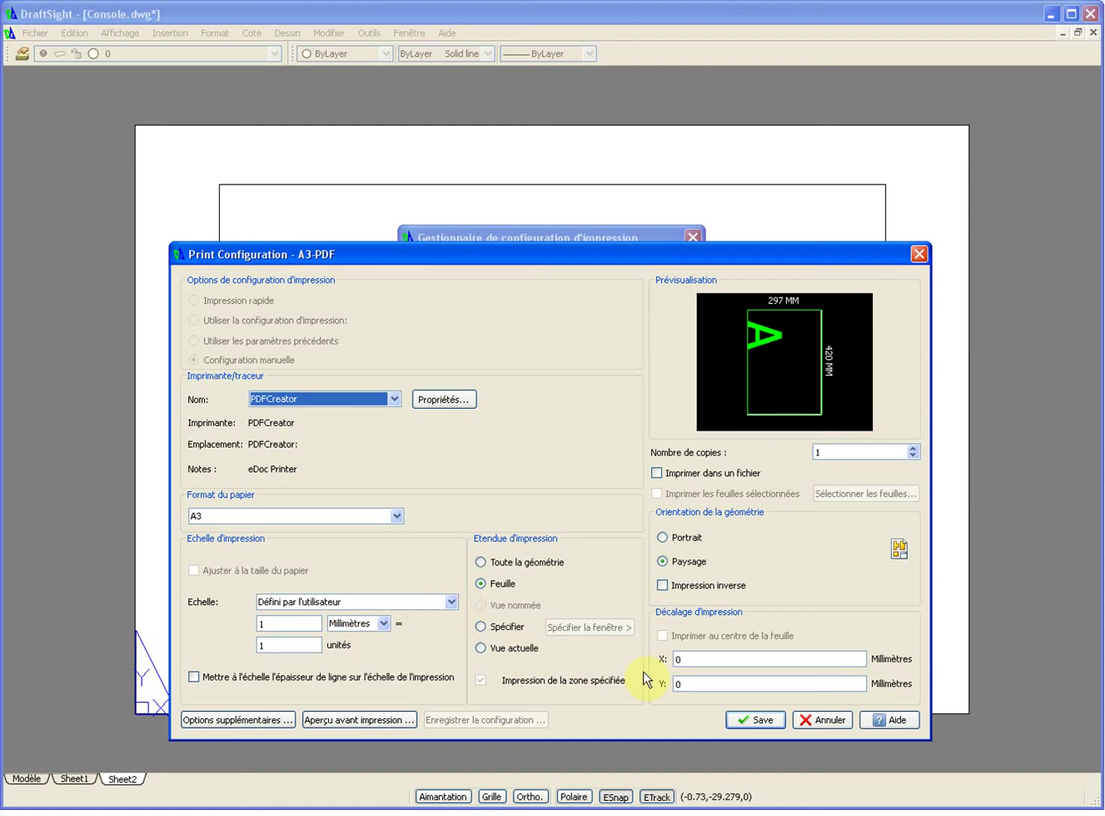
pyautogui.click(764, 720)
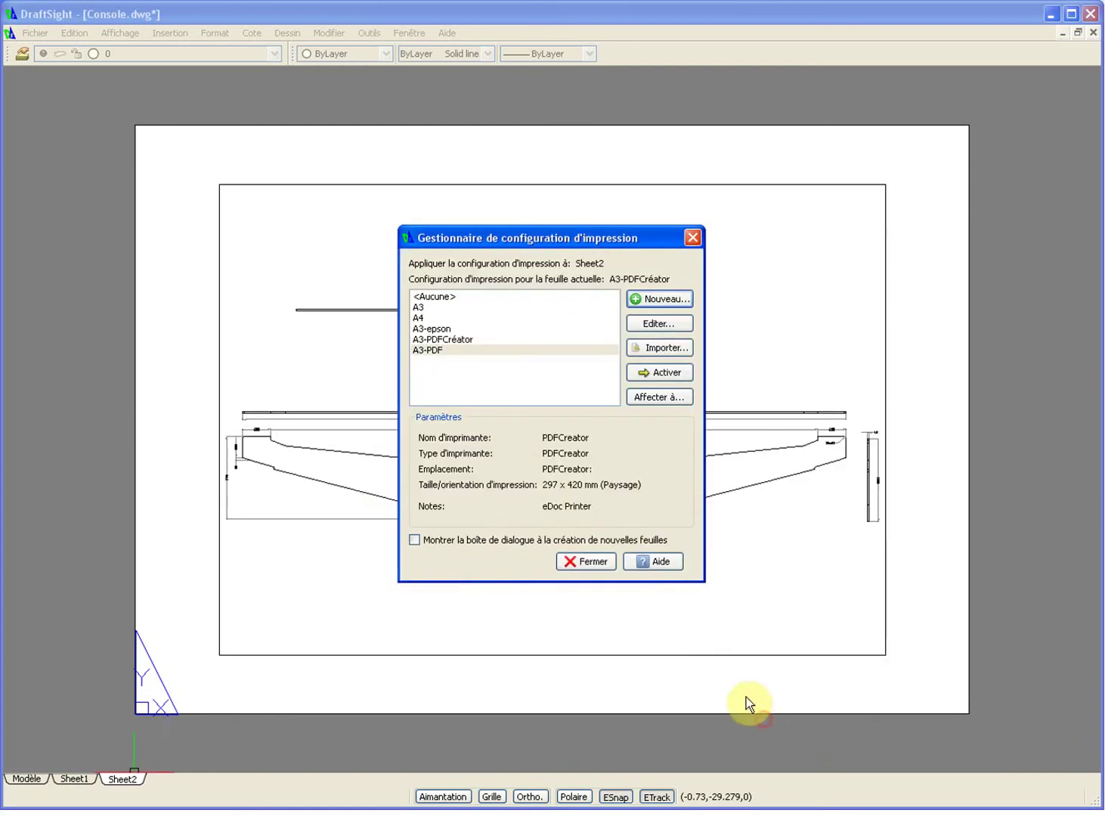
# - Activate the A3-PDF print configuration for the current sheet and close the configuration manager
pyautogui.click(486, 351)
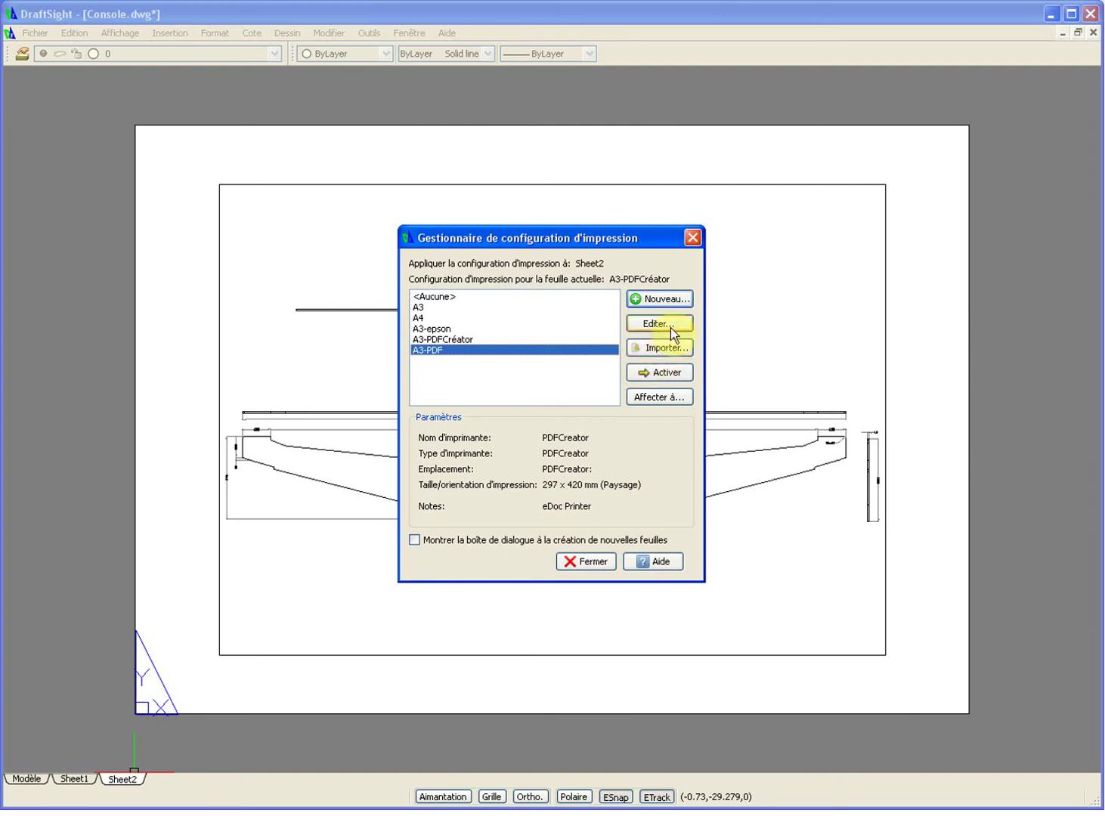
pyautogui.click(677, 375)
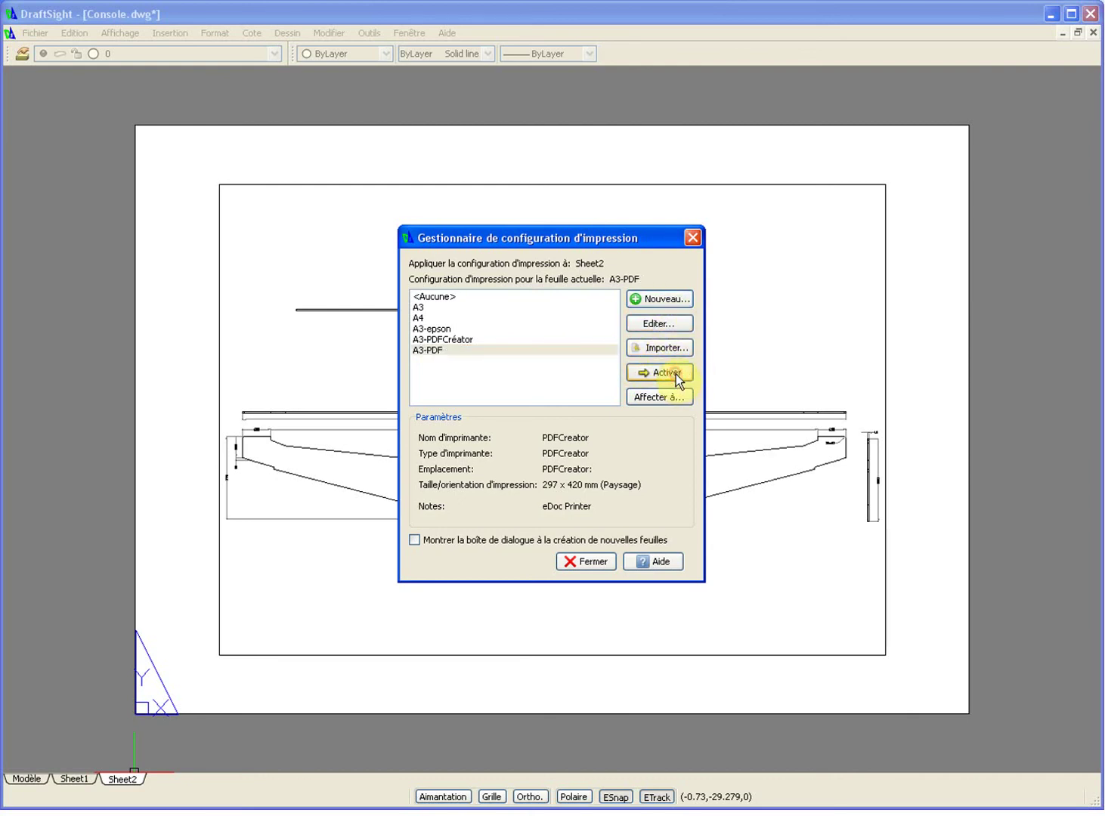
pyautogui.click(593, 562)
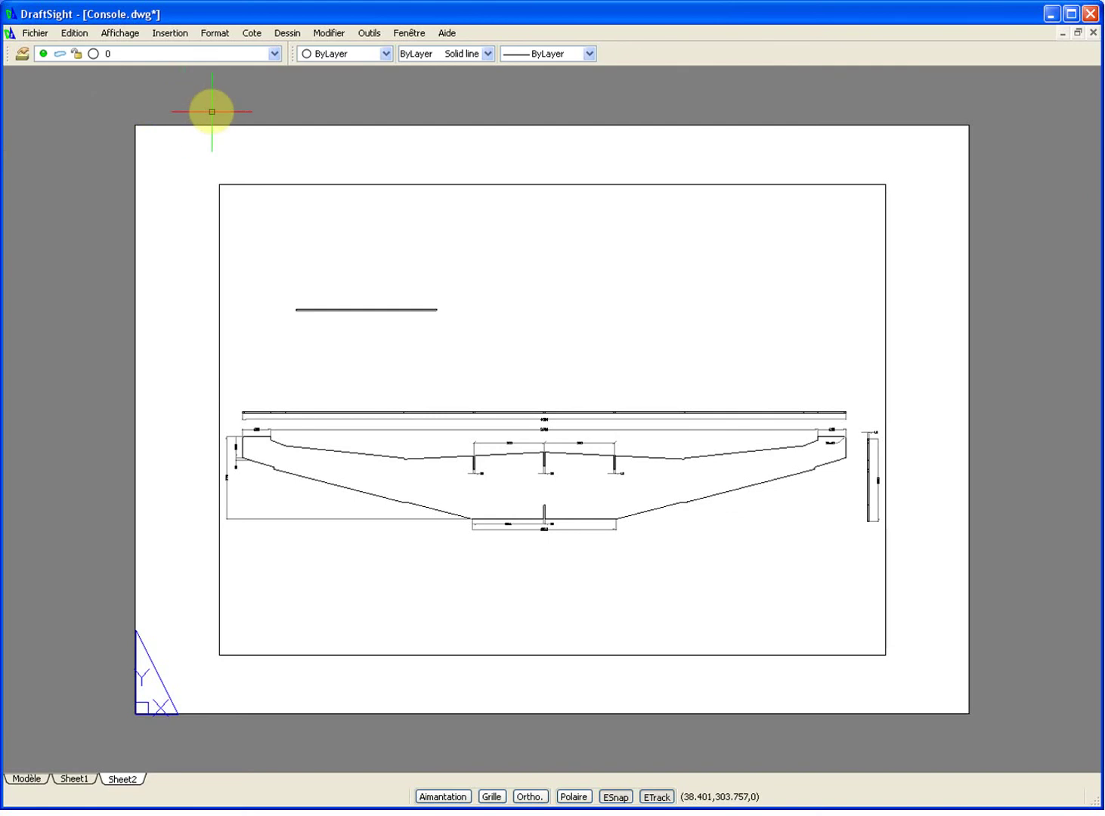
# - Show the properties of the sheet's viewport, activate the model space inside it and return to the sheet space
pyautogui.click(307, 184)
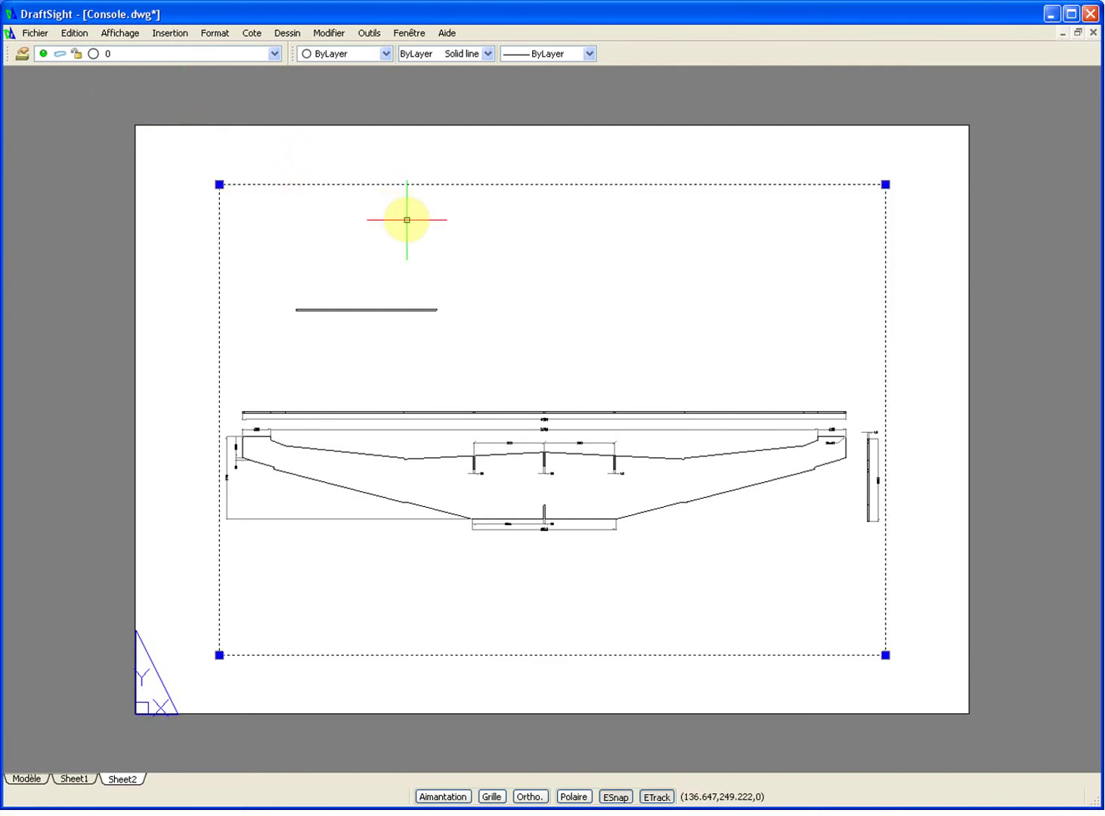
pyautogui.rightClick(339, 184)
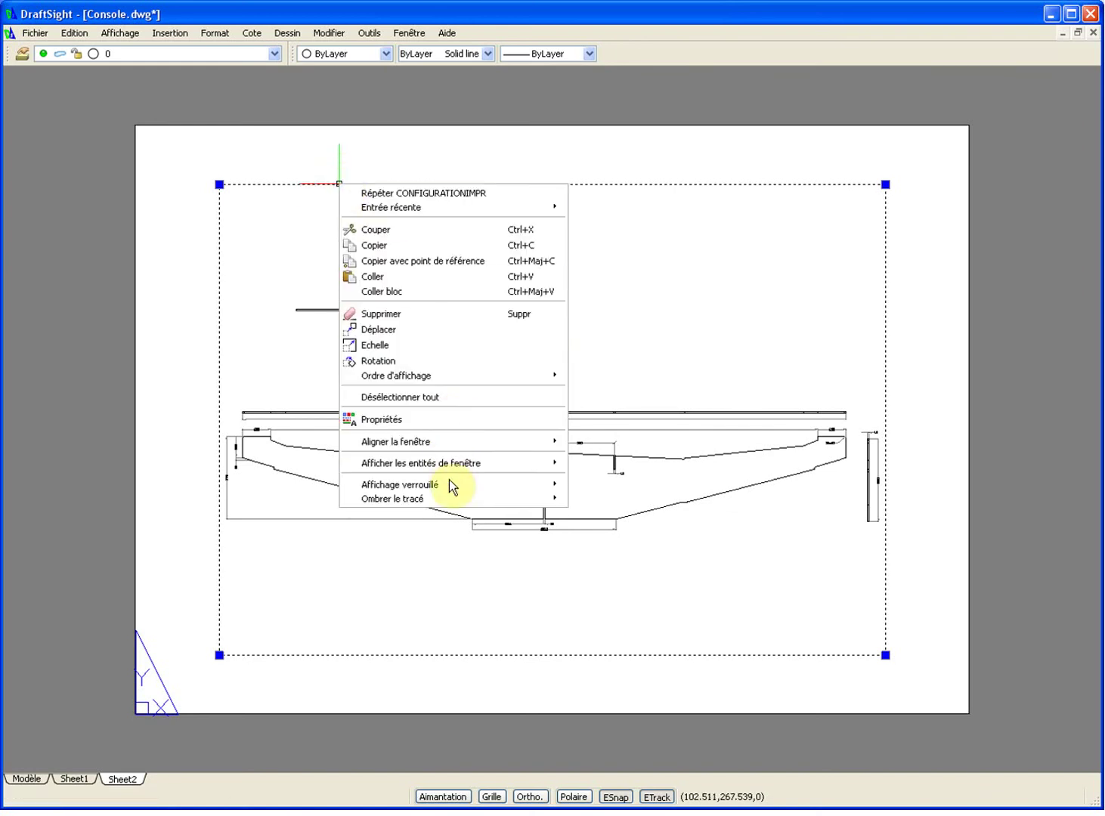
pyautogui.click(457, 422)
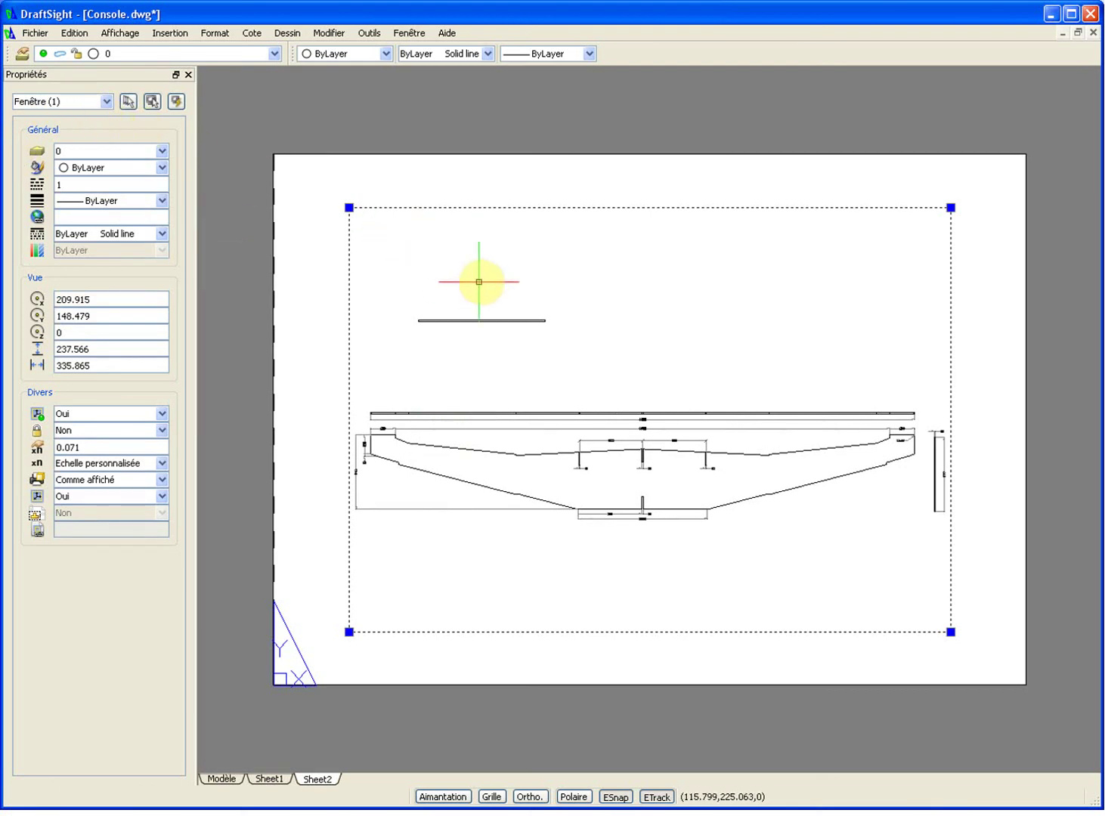
pyautogui.doubleClick(555, 297)
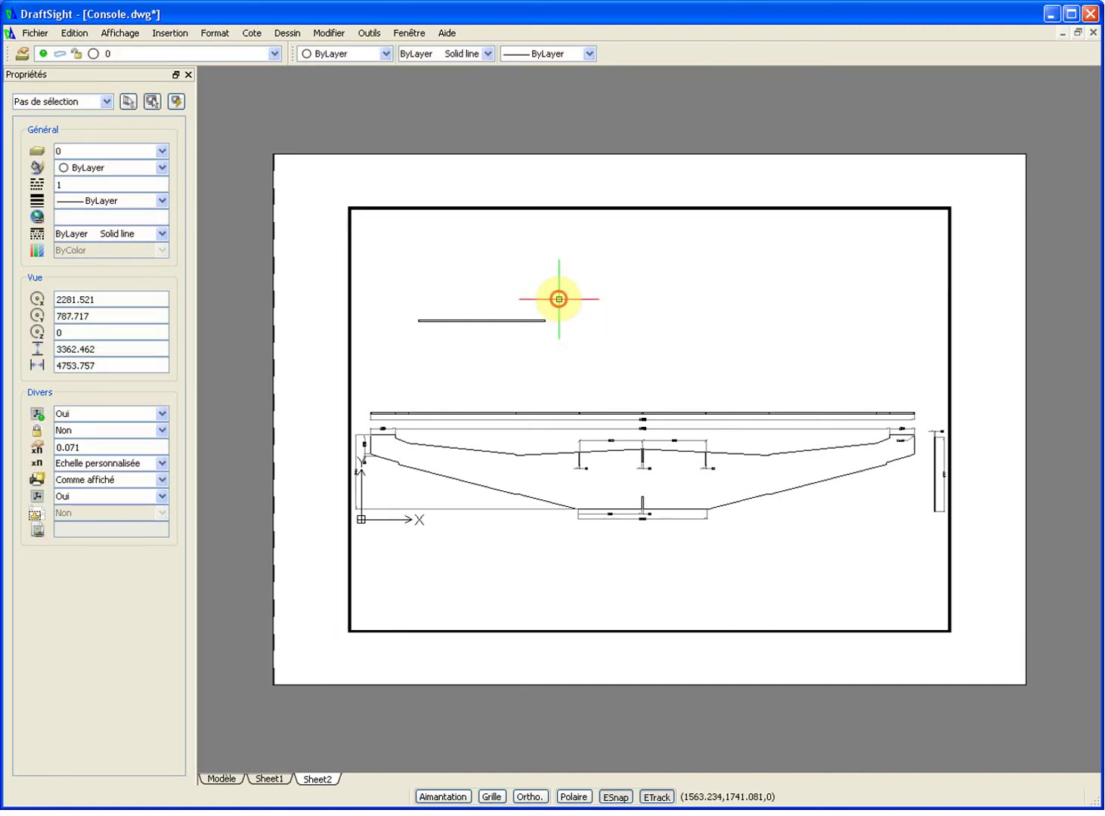
pyautogui.doubleClick(975, 344)
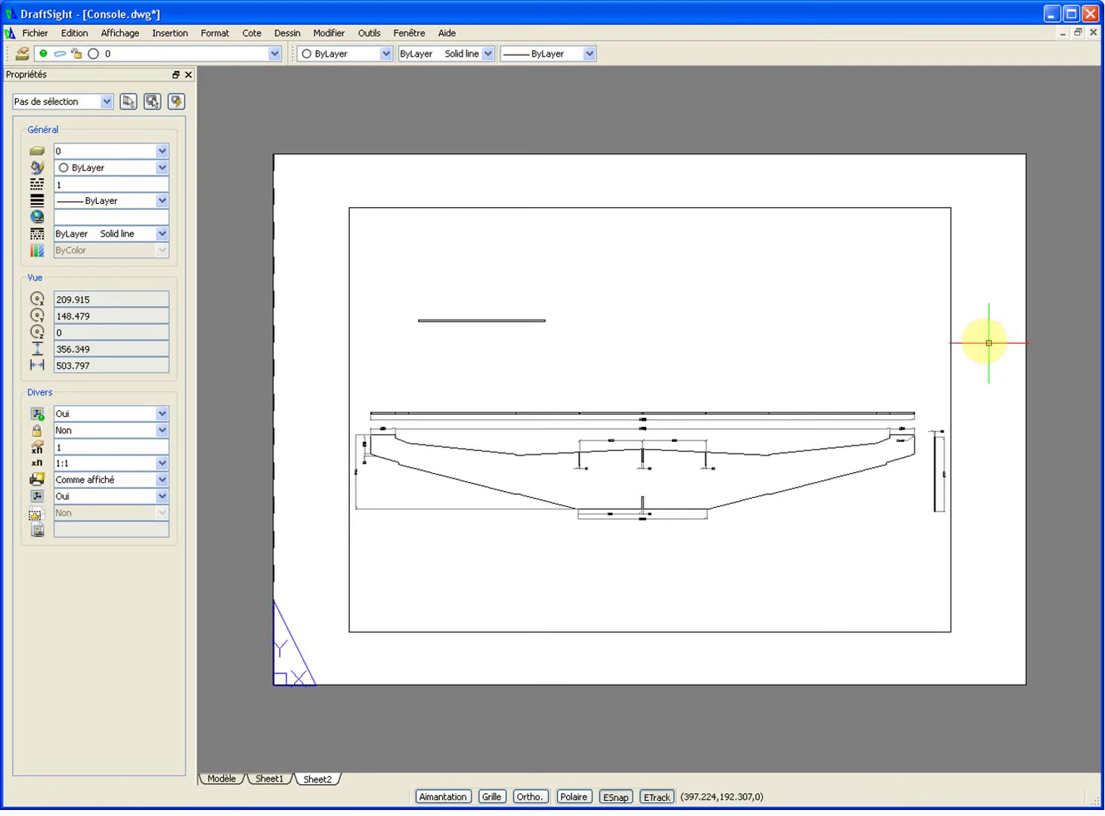
# - Move the viewport on the sheet so that its centre lies at about X 208.5, Y 164.6
pyautogui.click(950, 313)
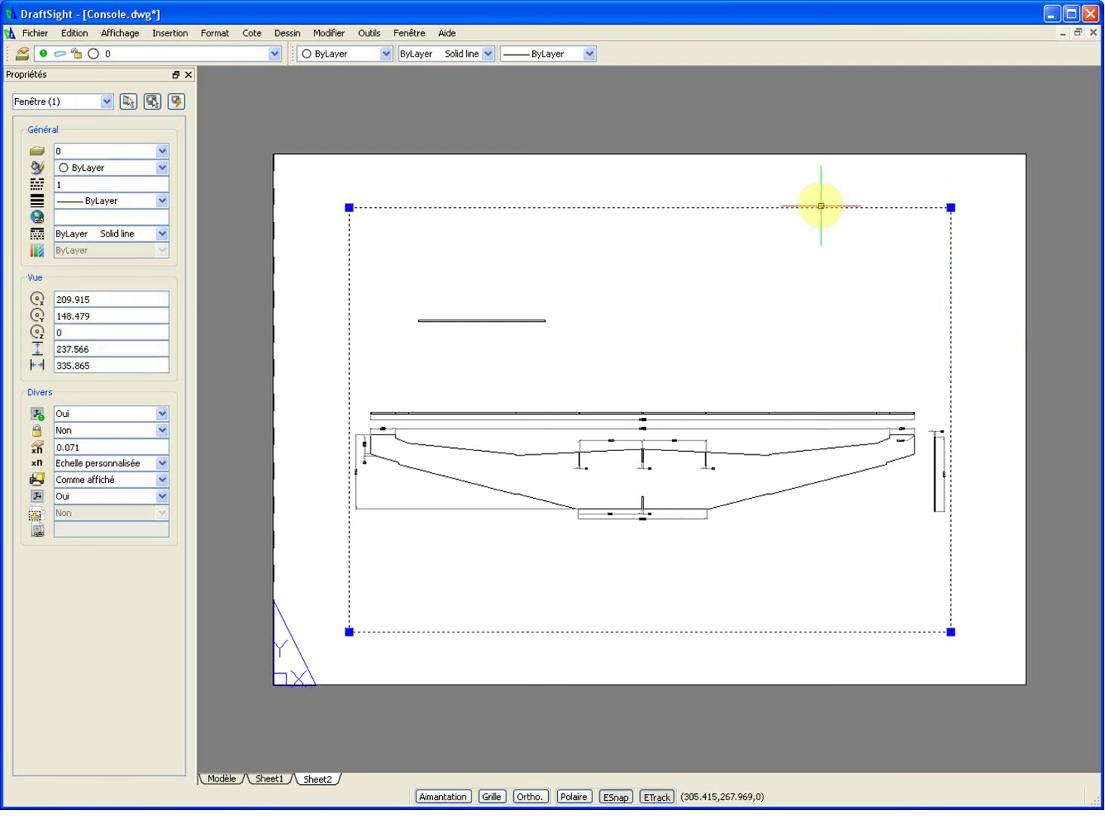
pyautogui.write('m')
pyautogui.press('Return')
pyautogui.click(811, 262)
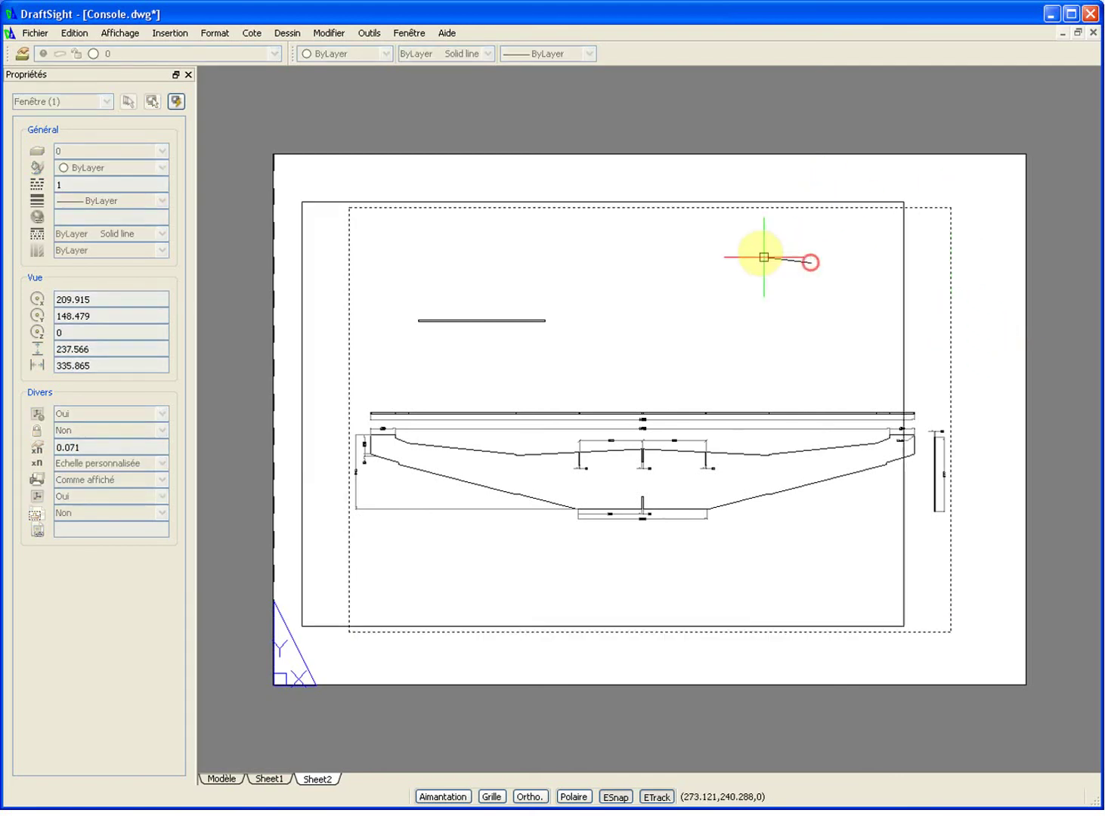
pyautogui.click(727, 246)
pyautogui.press('Return')
pyautogui.click(765, 178)
pyautogui.click(725, 225)
pyautogui.press('Return')
pyautogui.click(691, 261)
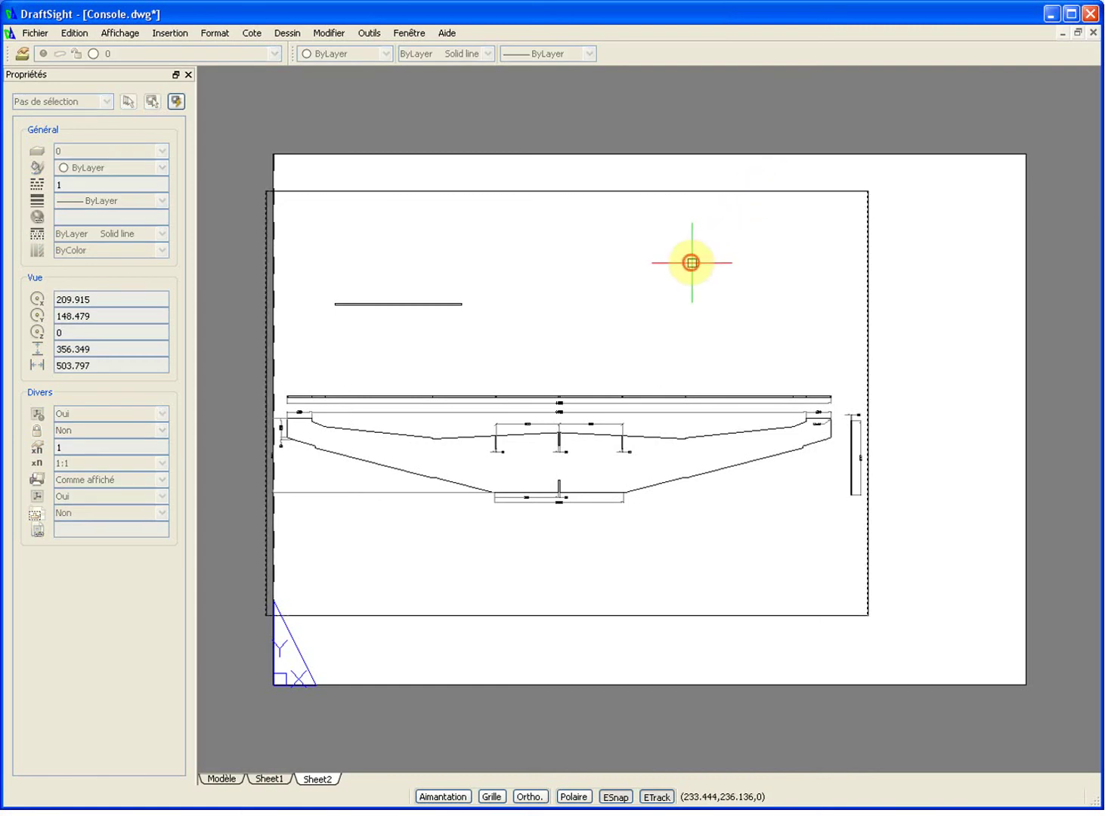
pyautogui.click(772, 250)
# - Resize the viewport from its lower-right corner down to about 189 × 104, and enlarge it again to about 341 × 263
pyautogui.click(981, 570)
pyautogui.click(937, 605)
pyautogui.click(952, 601)
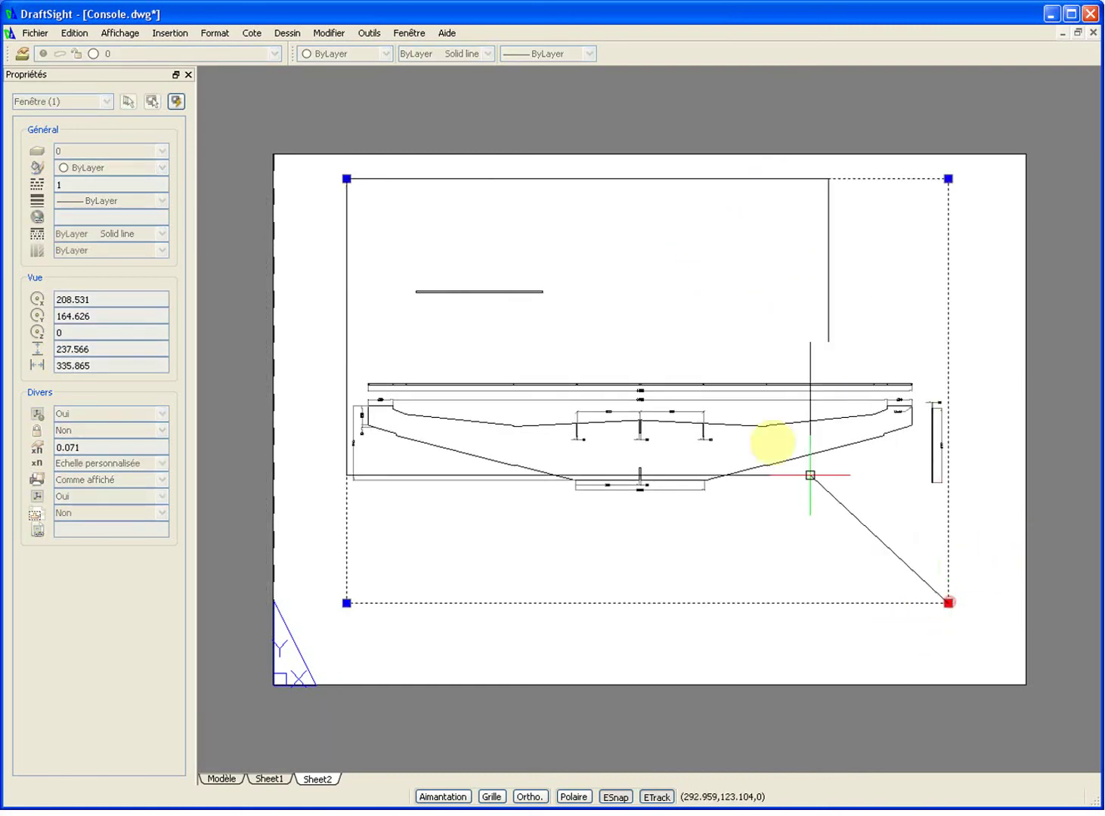
pyautogui.click(685, 364)
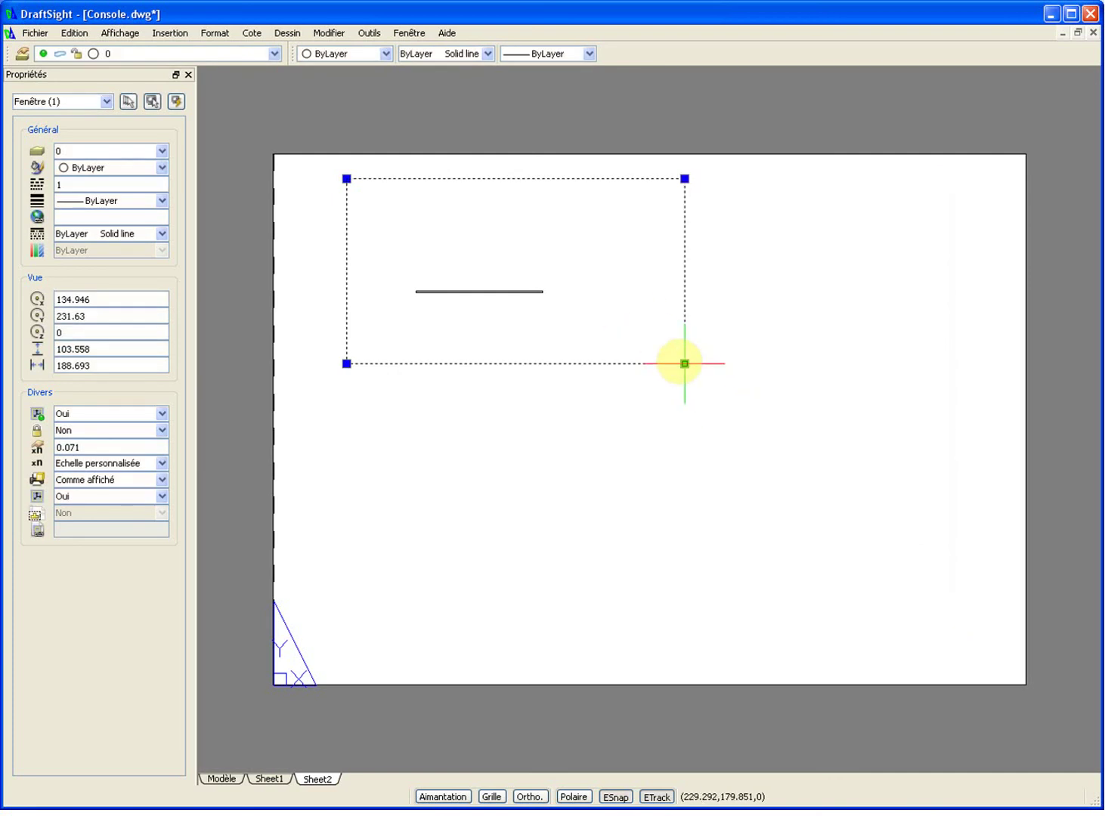
pyautogui.click(685, 364)
pyautogui.click(958, 648)
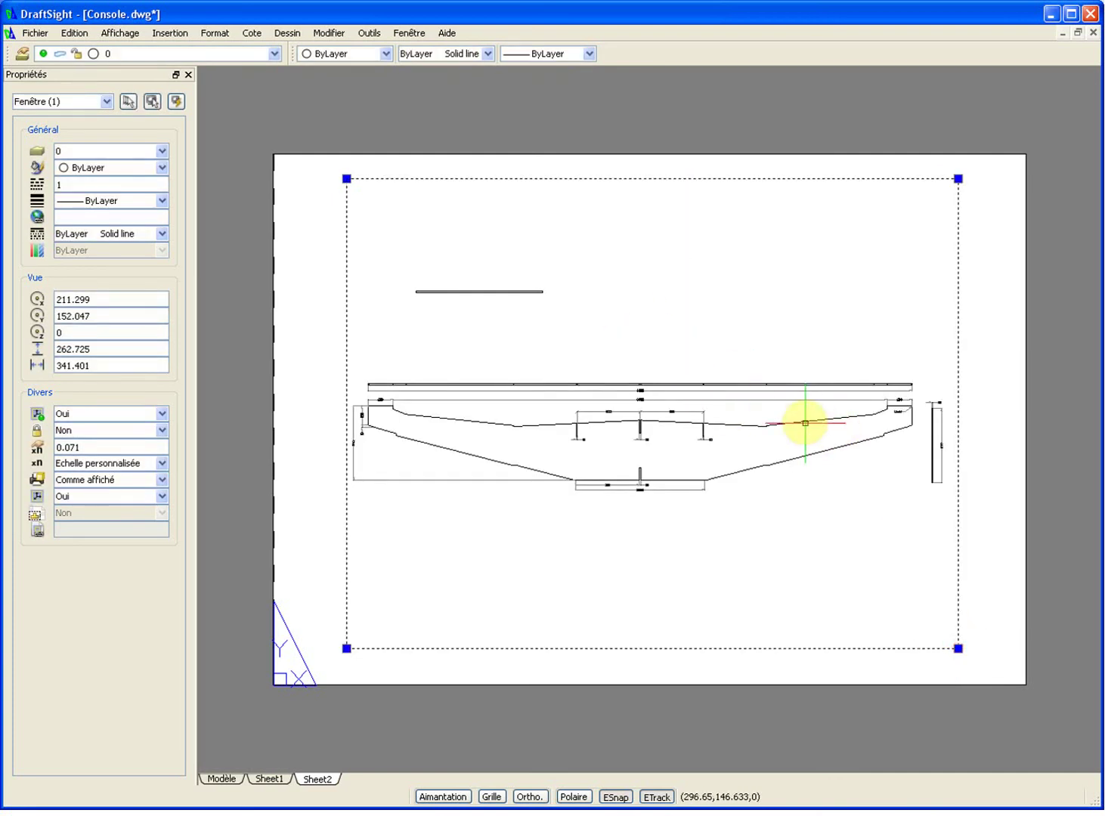
# - Zoom the drawing inside the viewport's model space so the console spans the frame's width, and return to the sheet space
pyautogui.doubleClick(716, 383)
pyautogui.scroll(-5, 716, 369)
pyautogui.scroll(12, 707, 371)
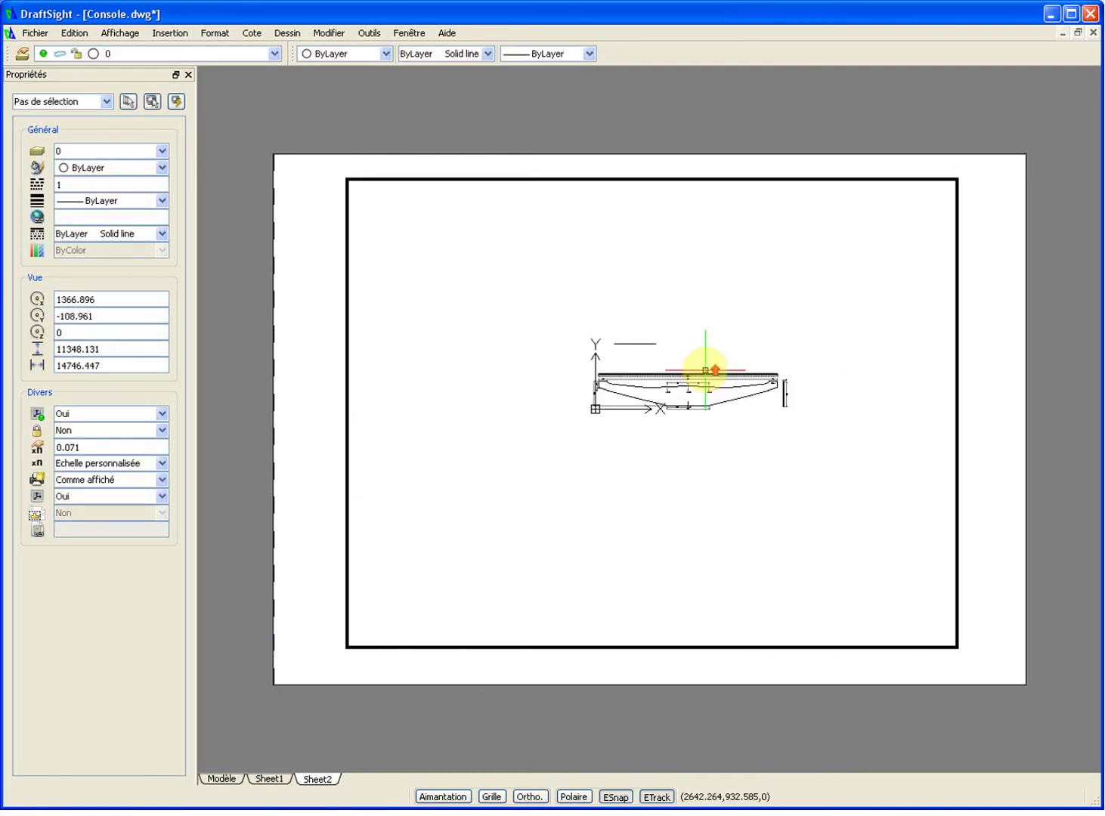
pyautogui.scroll(4, 700, 377)
pyautogui.scroll(-9, 700, 378)
pyautogui.scroll(-2, 701, 380)
pyautogui.scroll(2, 705, 389)
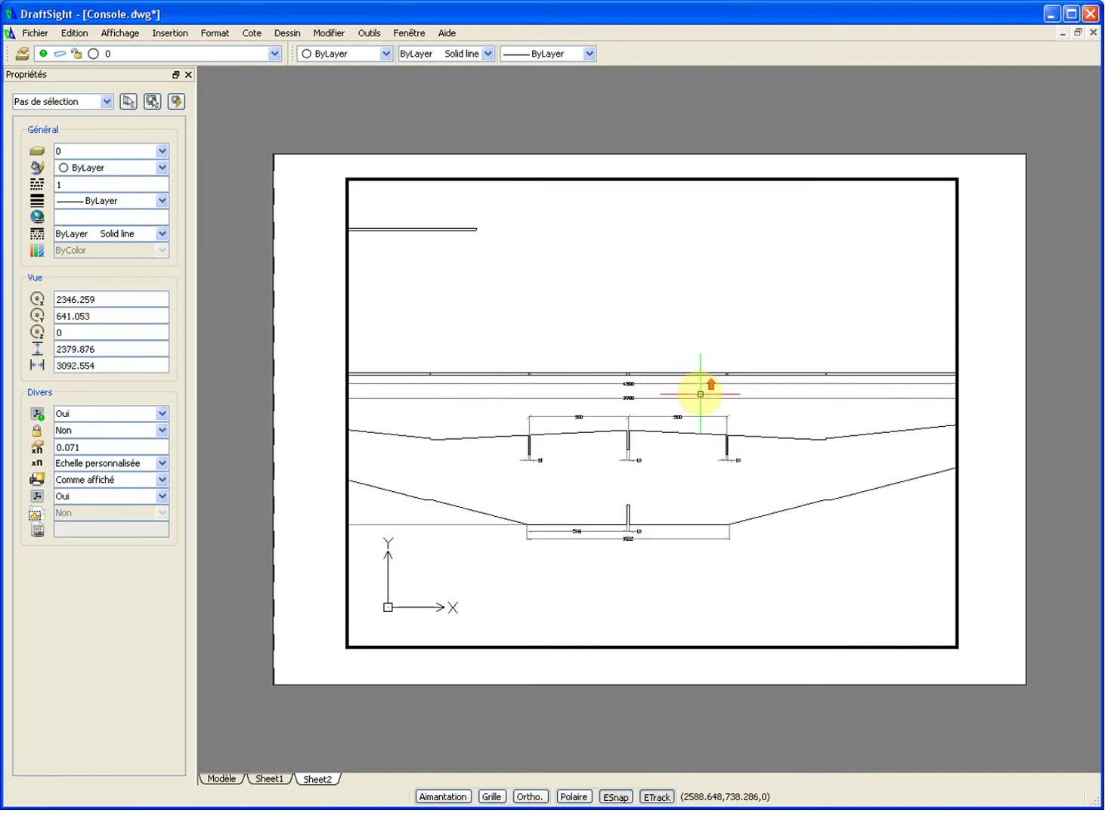
pyautogui.scroll(-2, 707, 392)
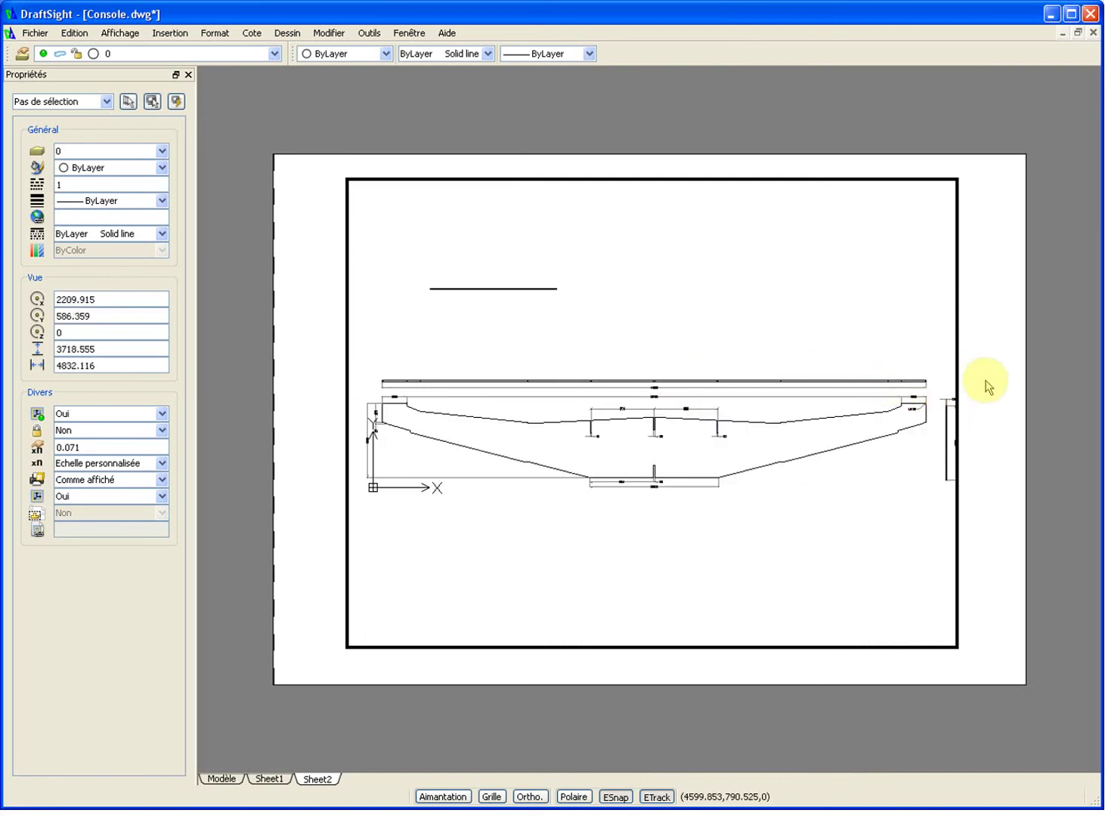
pyautogui.doubleClick(970, 349)
# - Select the viewport and set its standard scale to 1:10
pyautogui.click(968, 347)
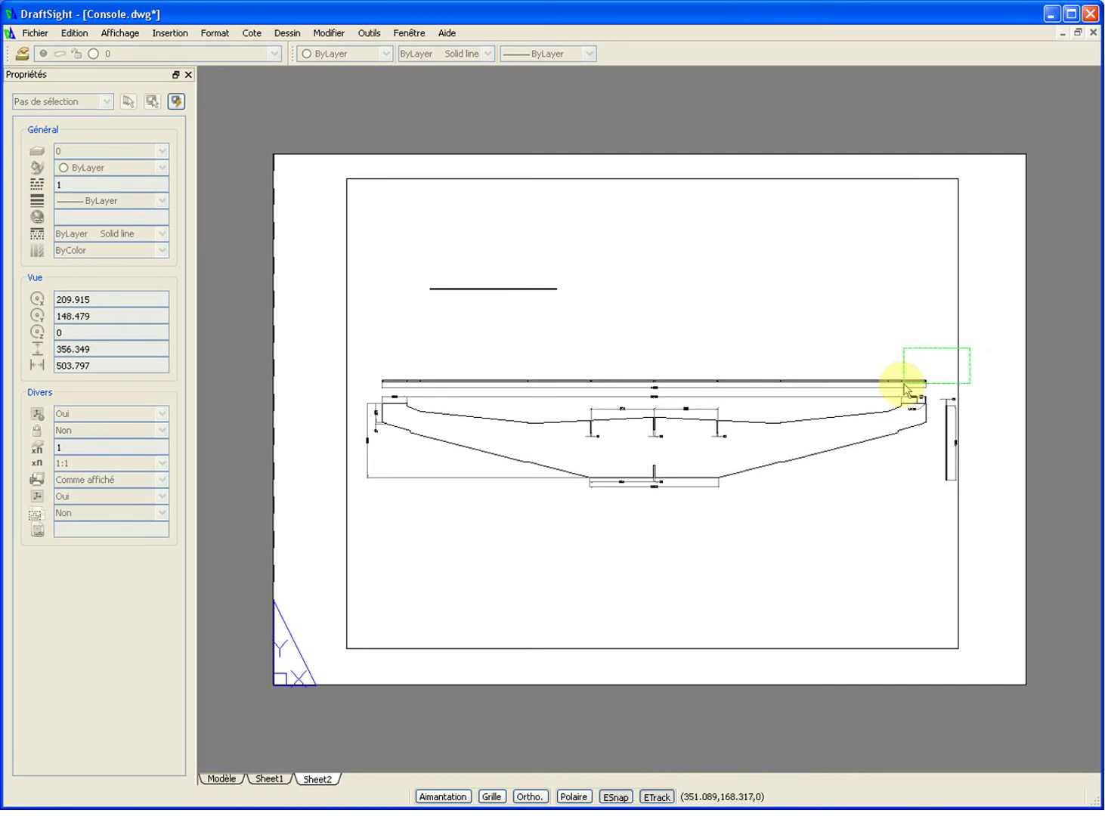
pyautogui.click(907, 383)
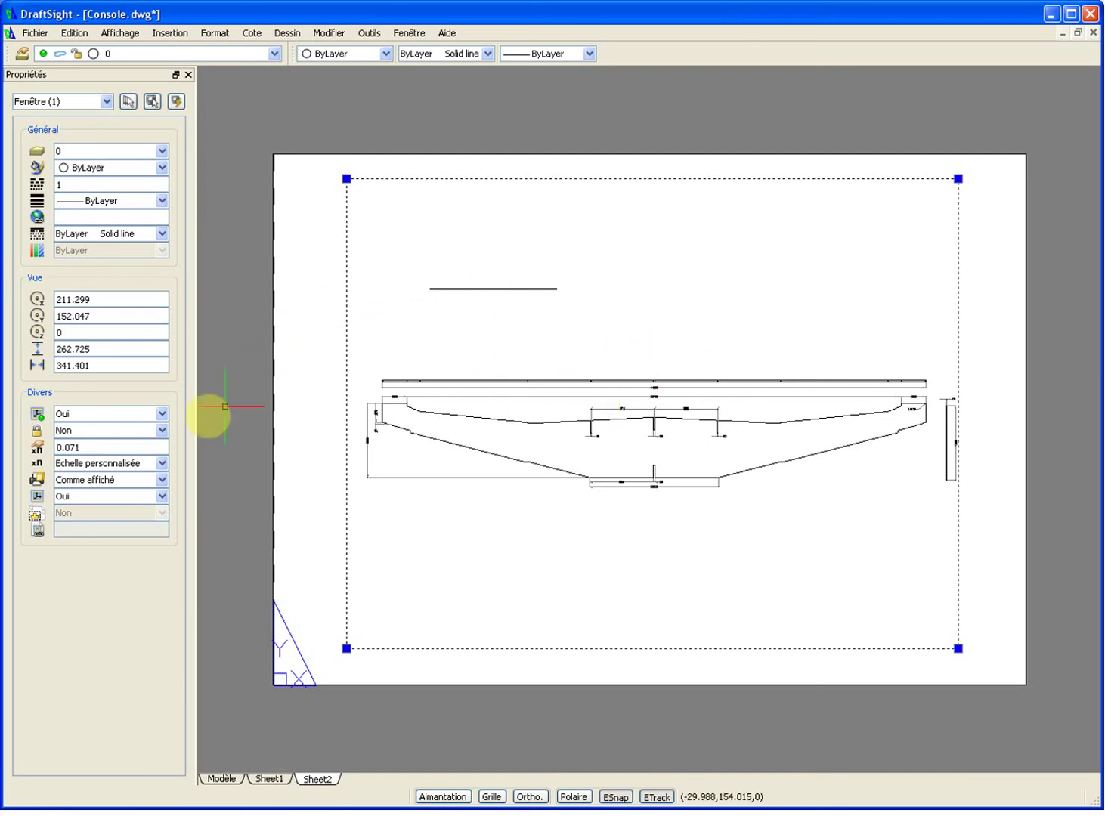
pyautogui.click(64, 447)
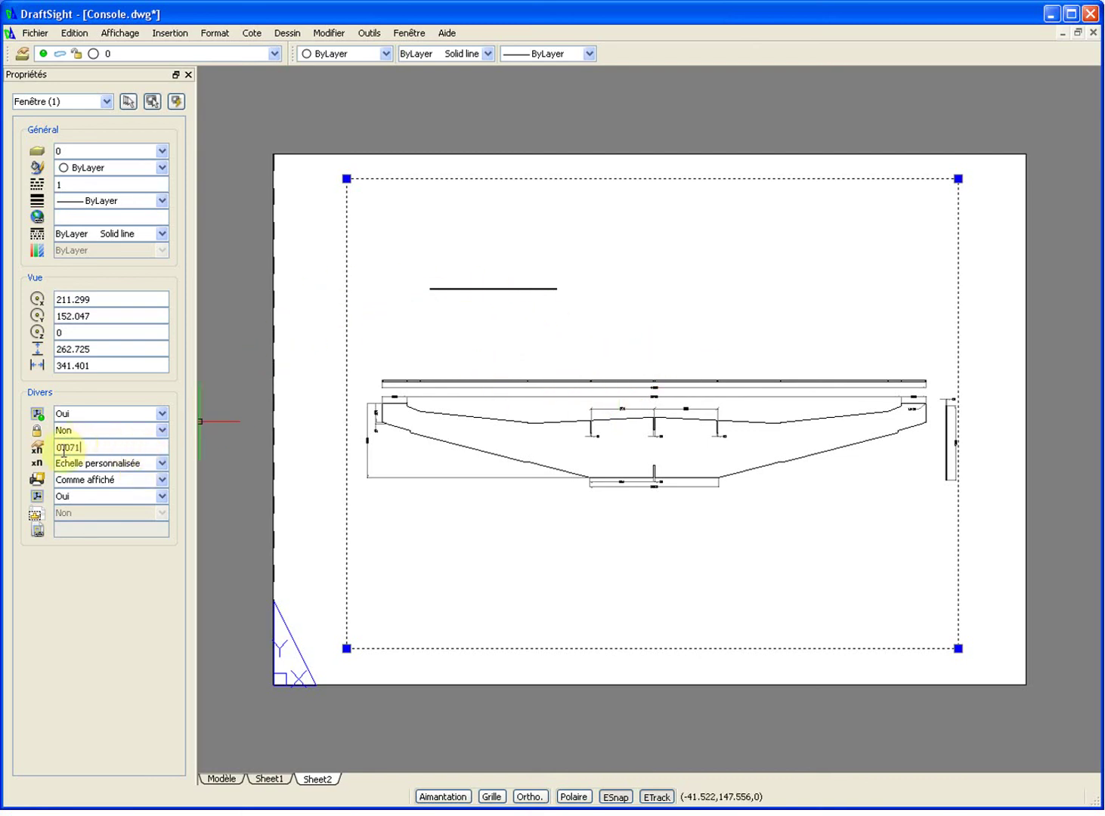
pyautogui.doubleClick(106, 446)
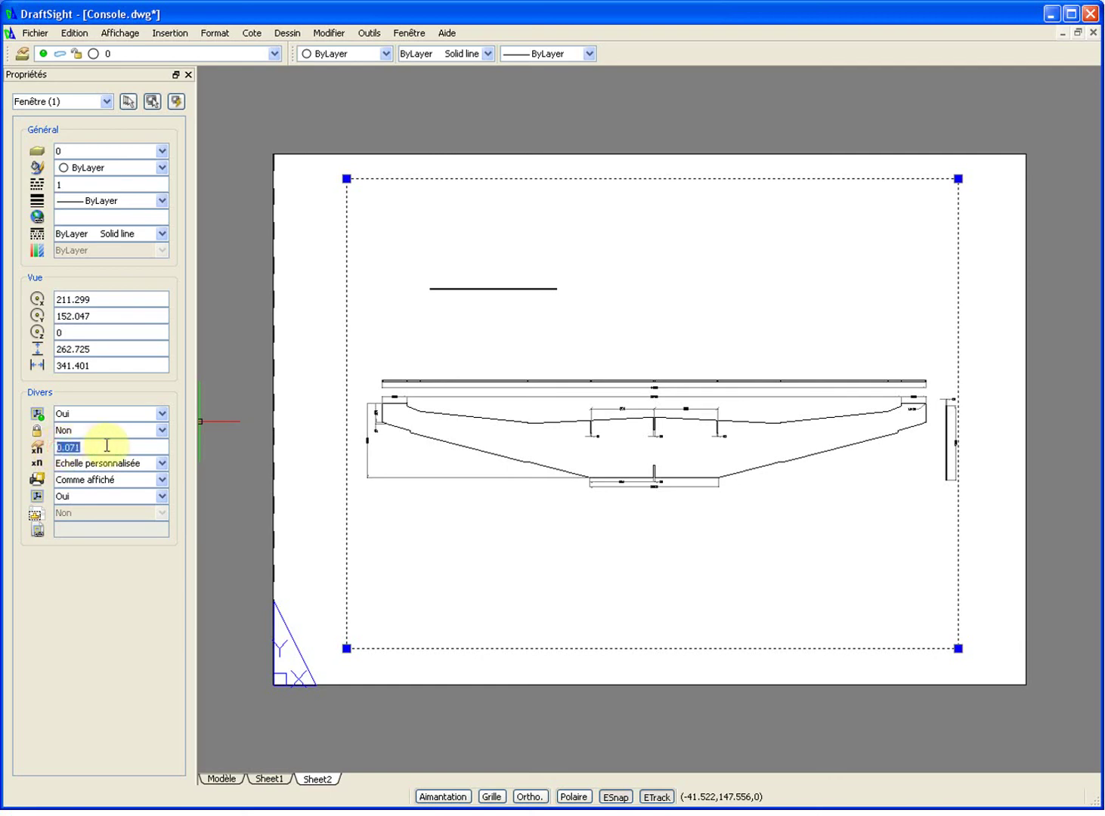
pyautogui.click(143, 470)
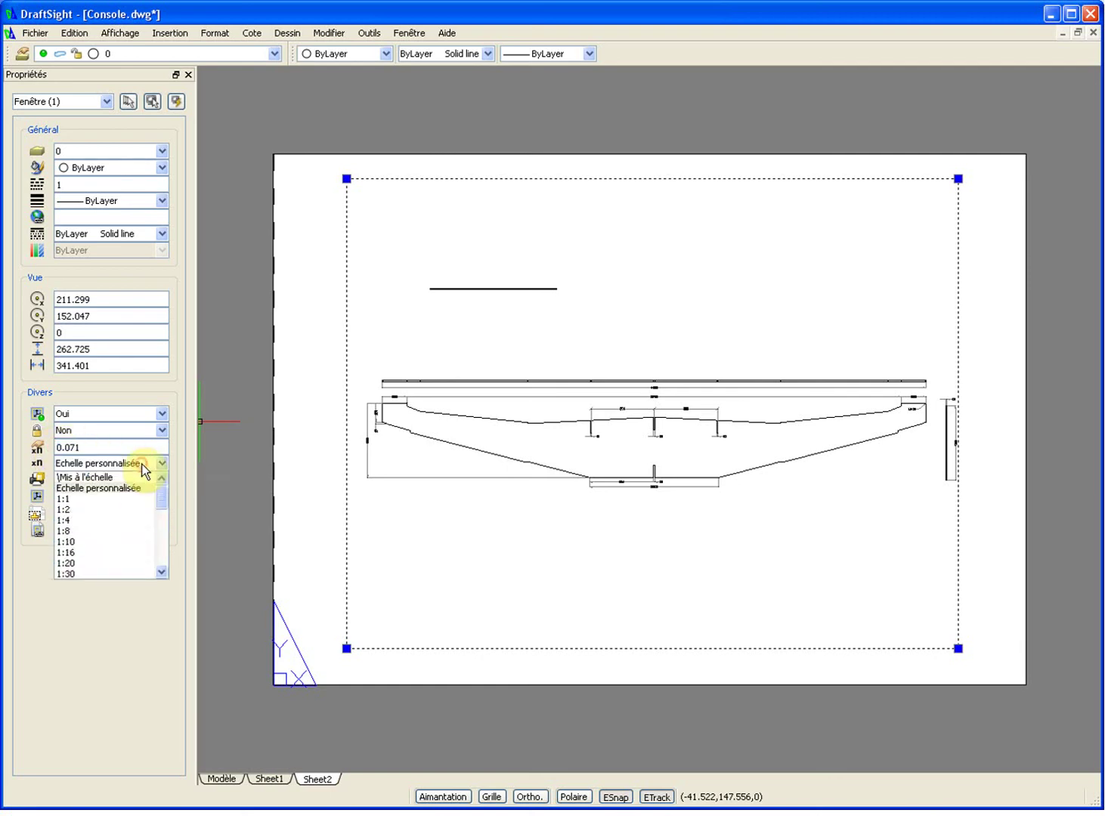
pyautogui.click(140, 542)
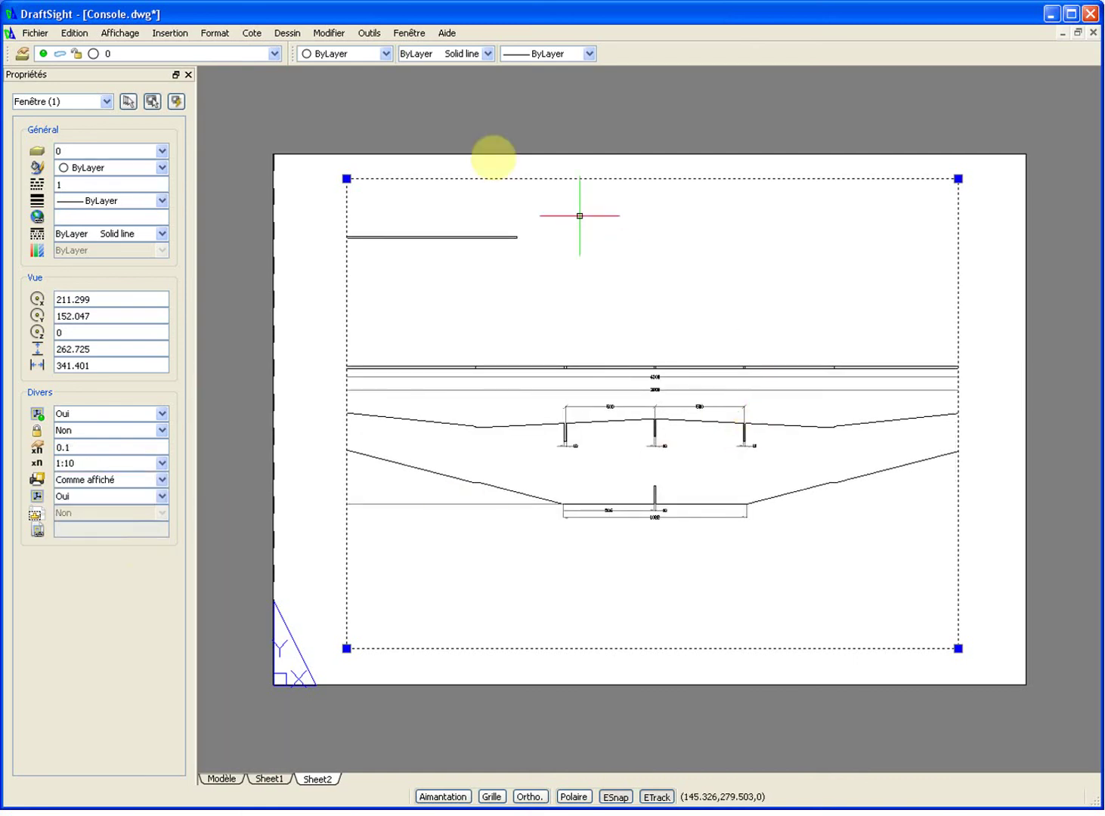
# - Stretch the viewport's two upper corners out towards the sheet's edges, giving a frame about 410 wide and 271 high
pyautogui.click(346, 179)
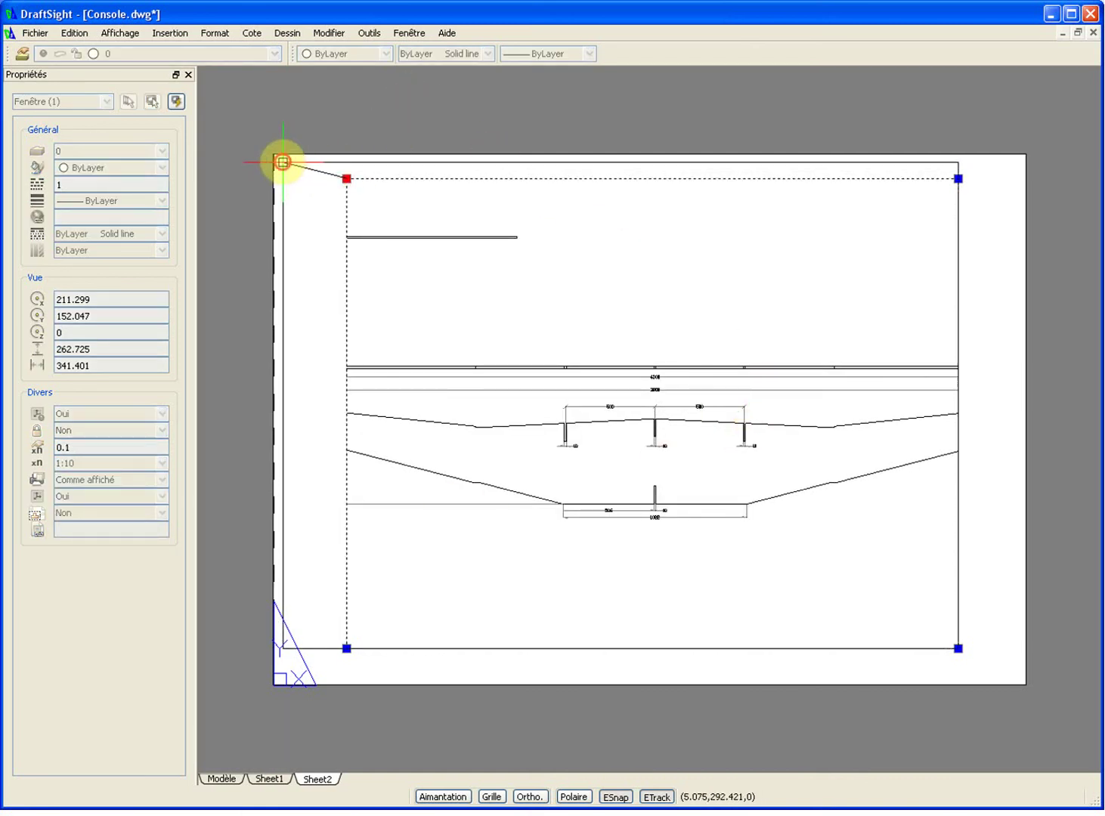
pyautogui.click(283, 162)
pyautogui.click(958, 162)
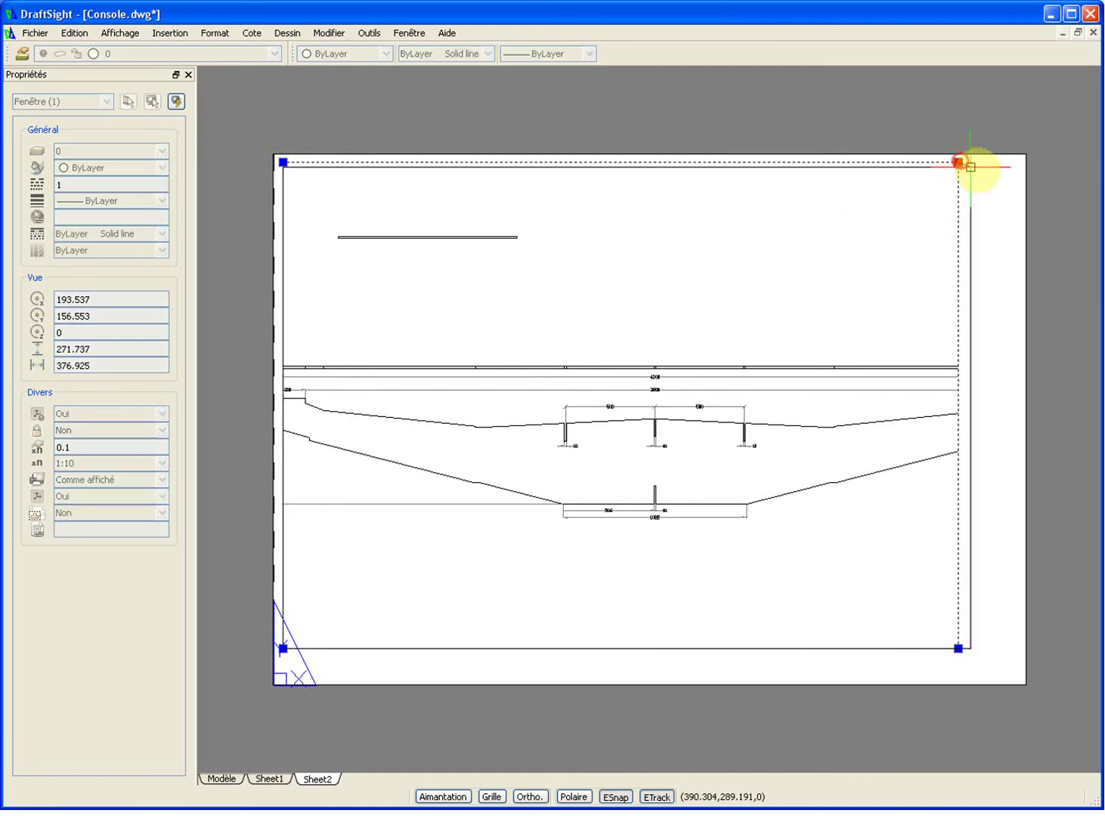
pyautogui.click(1016, 162)
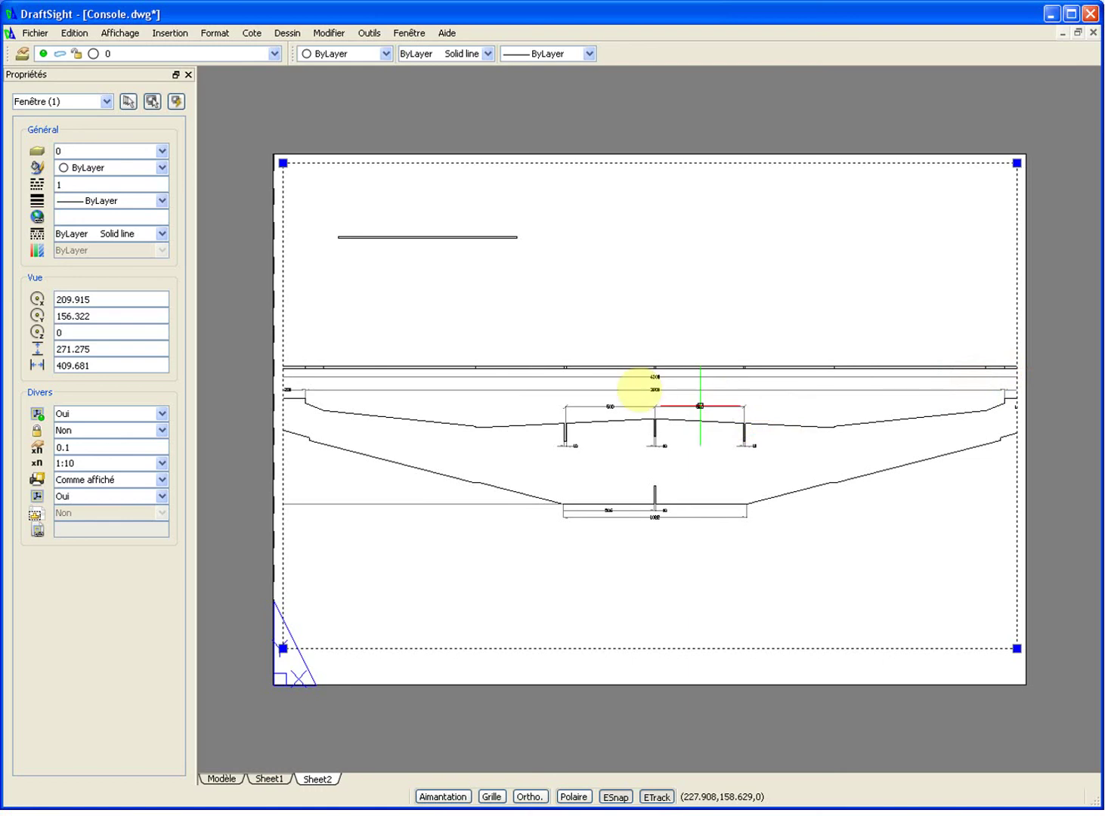
# - Set the viewport's standard scale to 1:20 and select its custom scale value
pyautogui.click(162, 463)
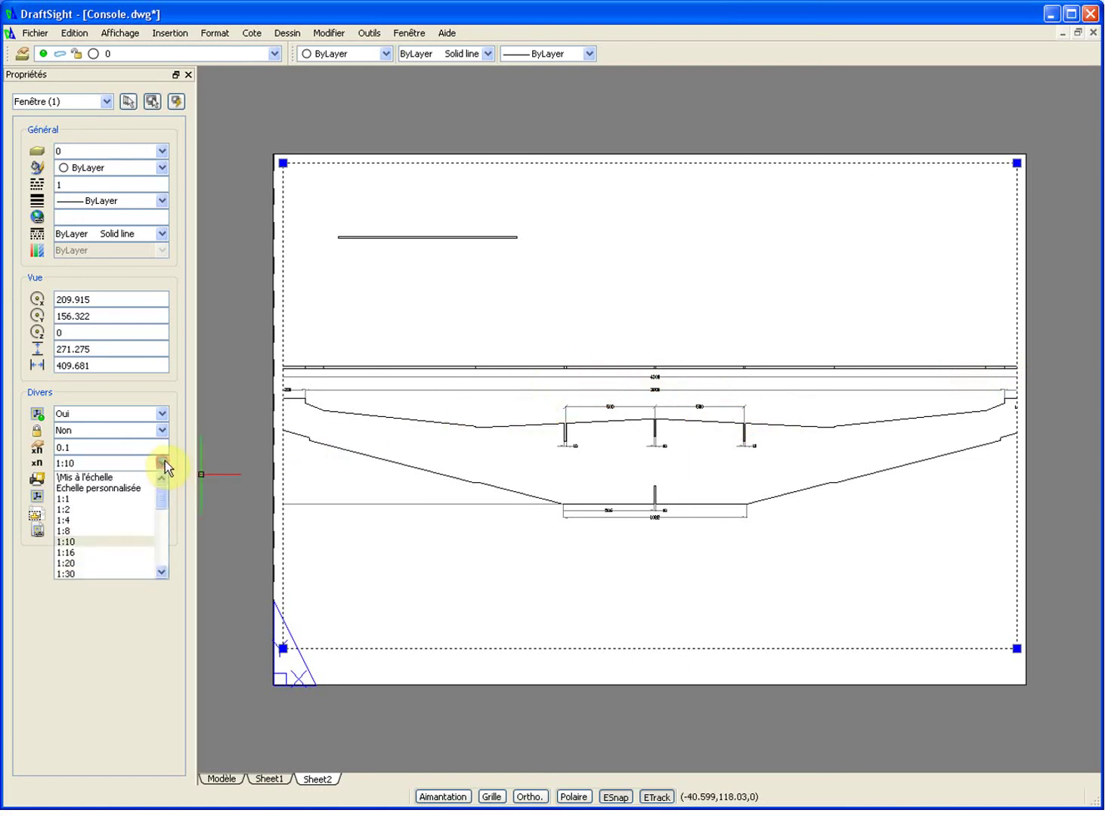
pyautogui.click(122, 562)
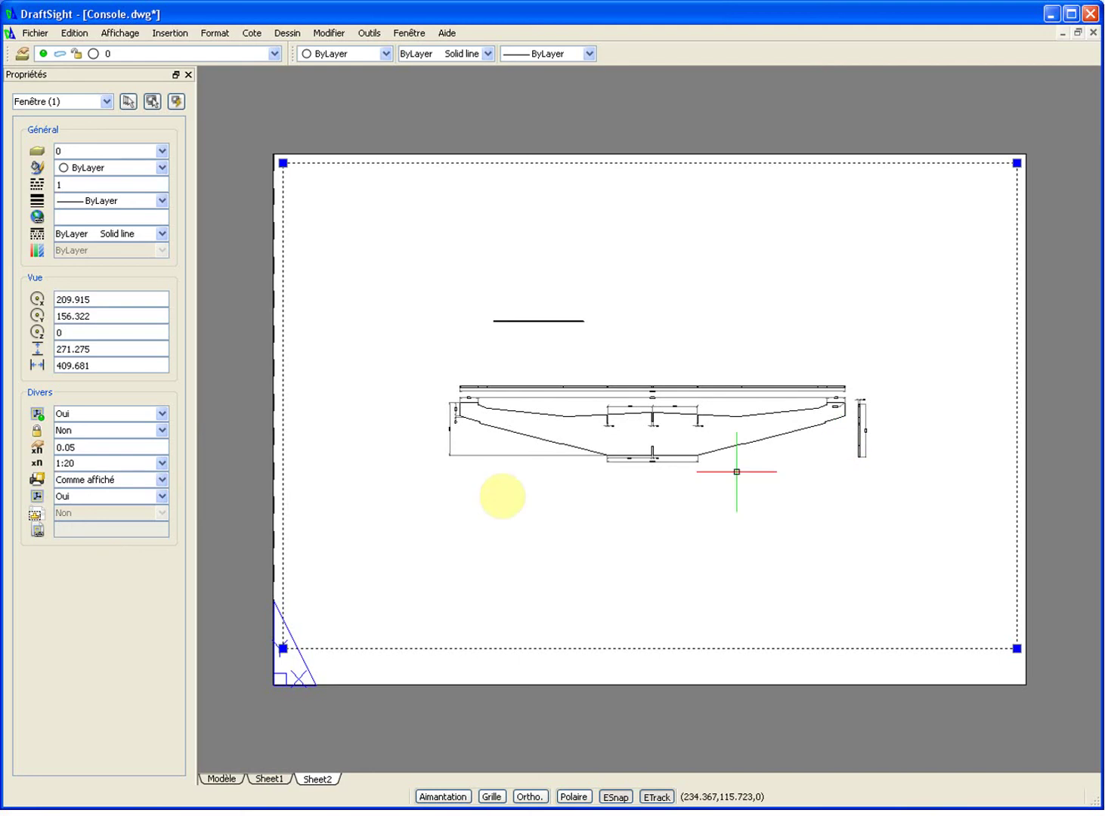
pyautogui.click(126, 446)
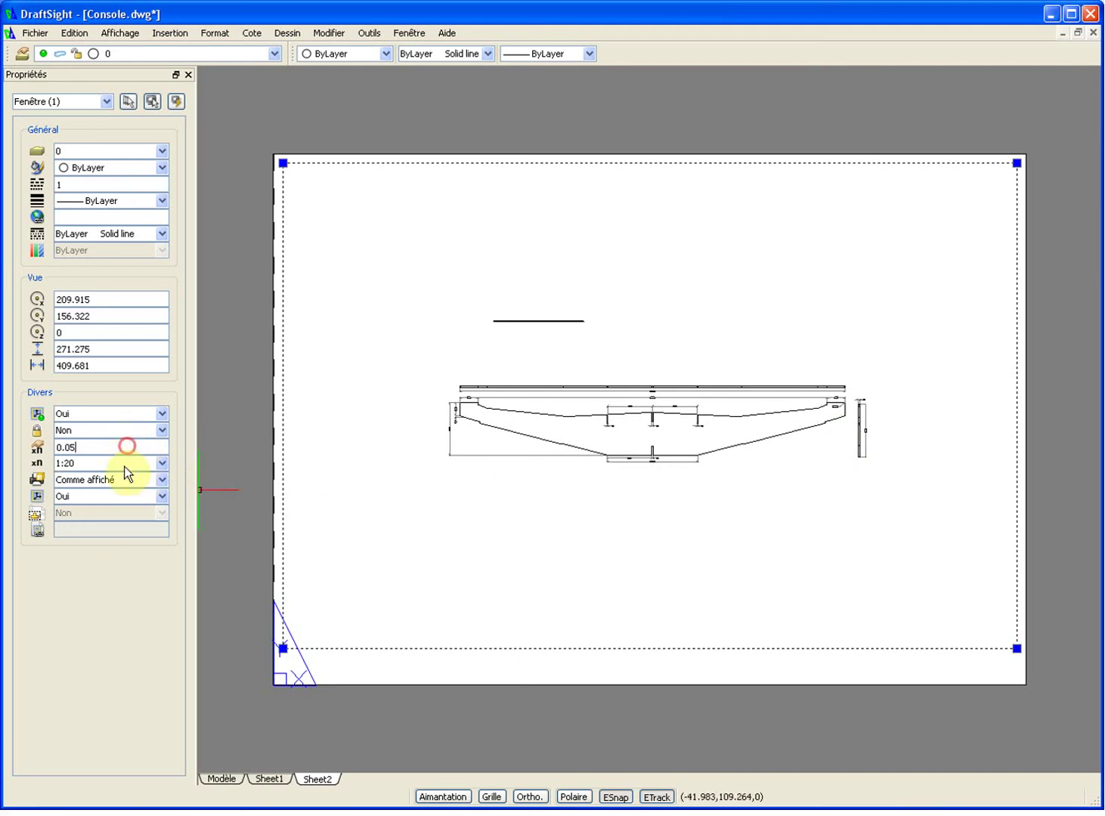
pyautogui.moveTo(94, 448); pyautogui.dragTo(37, 451)
# - Return the viewport's standard scale to 1:10 and check the matching custom scale value
pyautogui.click(111, 464)
pyautogui.click(117, 541)
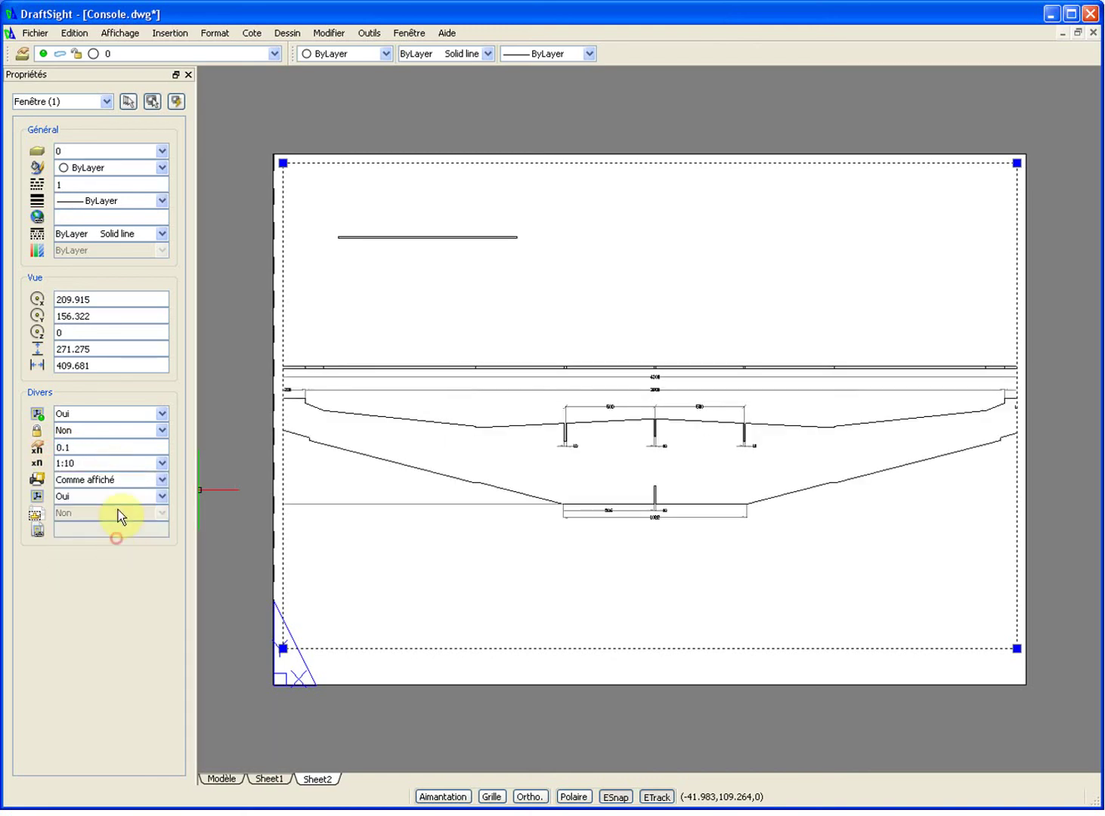
pyautogui.click(112, 451)
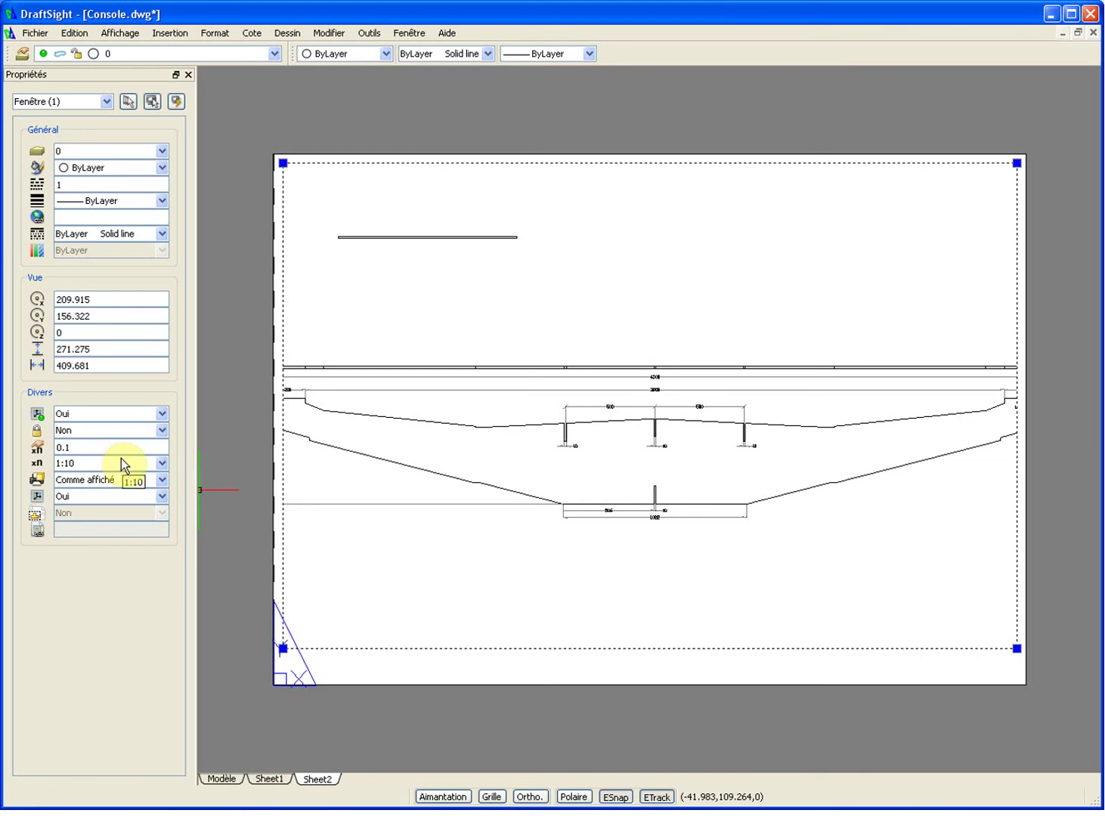
pyautogui.click(82, 464)
pyautogui.click(76, 464)
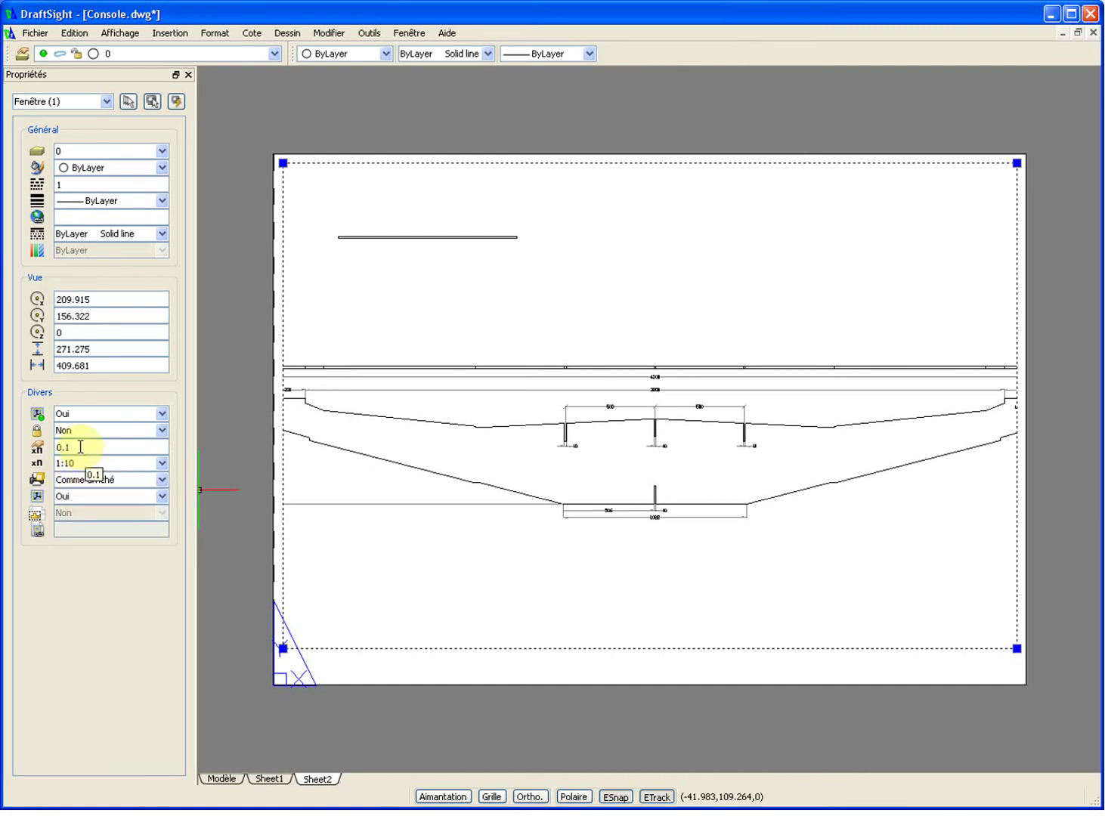
pyautogui.moveTo(56, 446); pyautogui.dragTo(152, 446)
pyautogui.click(152, 445)
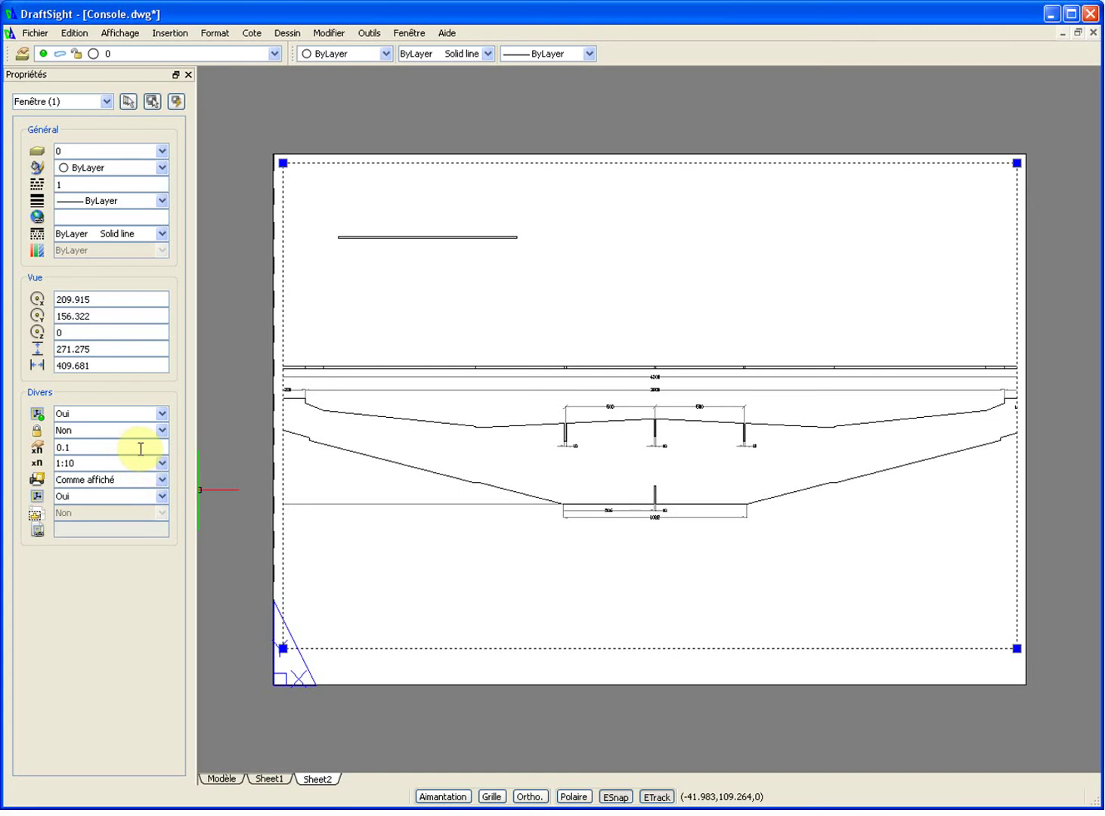
# - Set the viewport's standard scale to 1:20 and replace it with a custom scale of 0.04
pyautogui.click(121, 467)
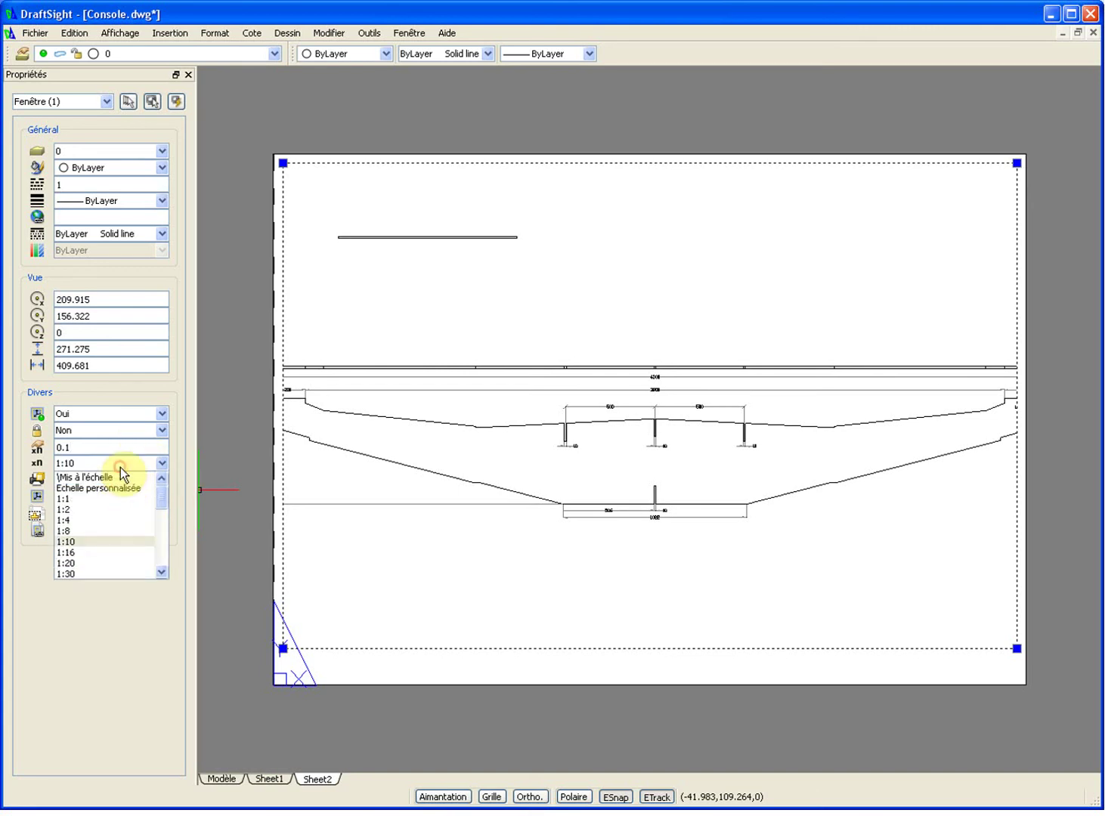
pyautogui.click(102, 563)
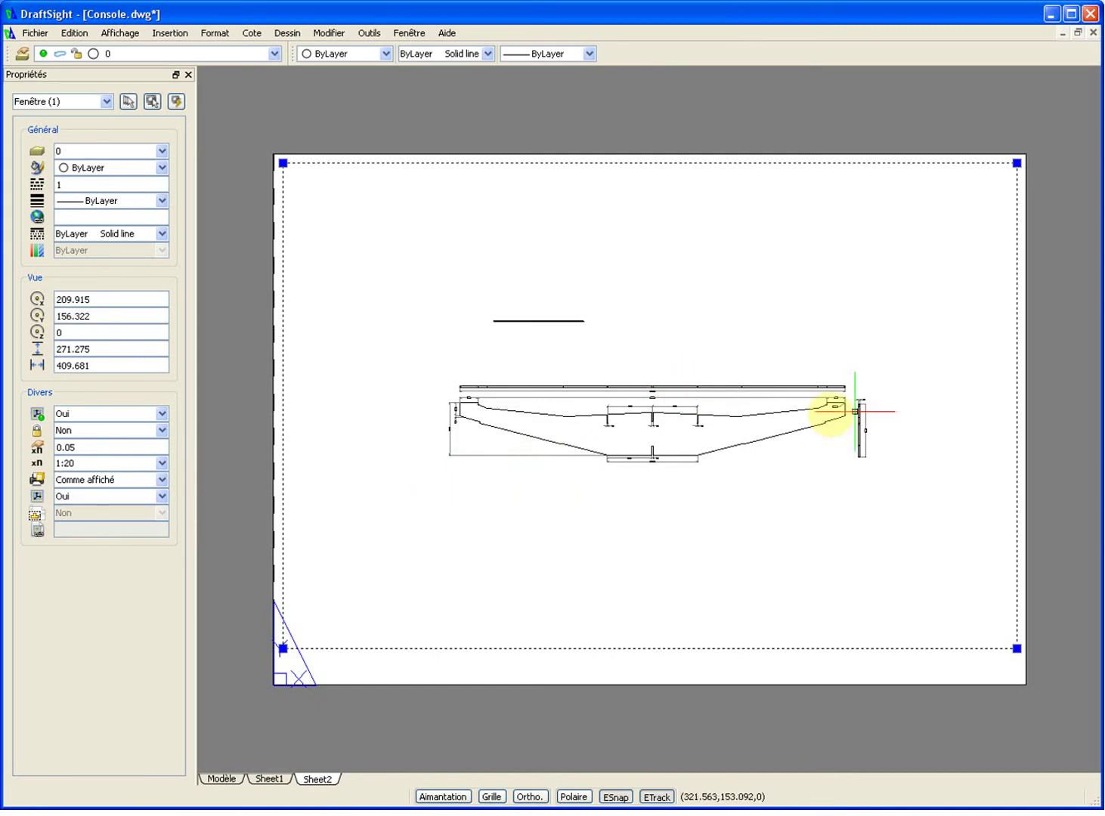
pyautogui.click(133, 450)
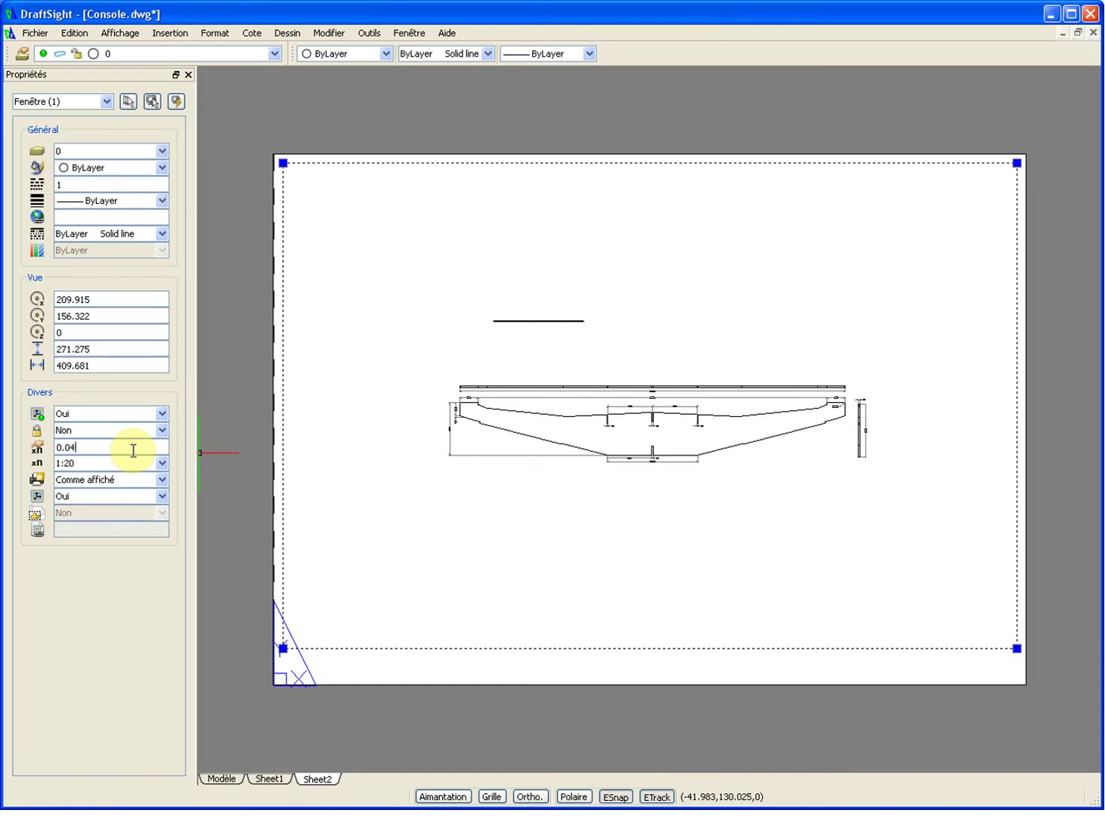
pyautogui.write('4')
pyautogui.press('Return')
# - Set the viewport's custom scale to 0.08
pyautogui.click(119, 447)
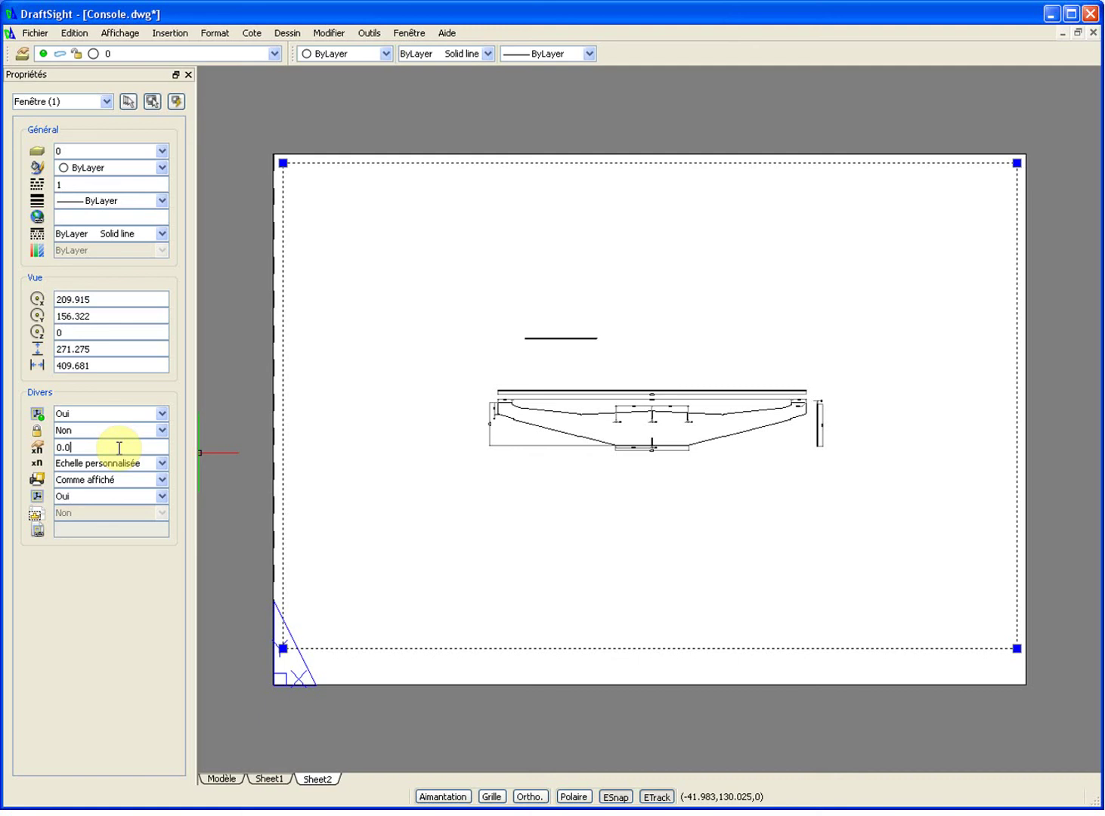
pyautogui.write('8')
pyautogui.press('Return')
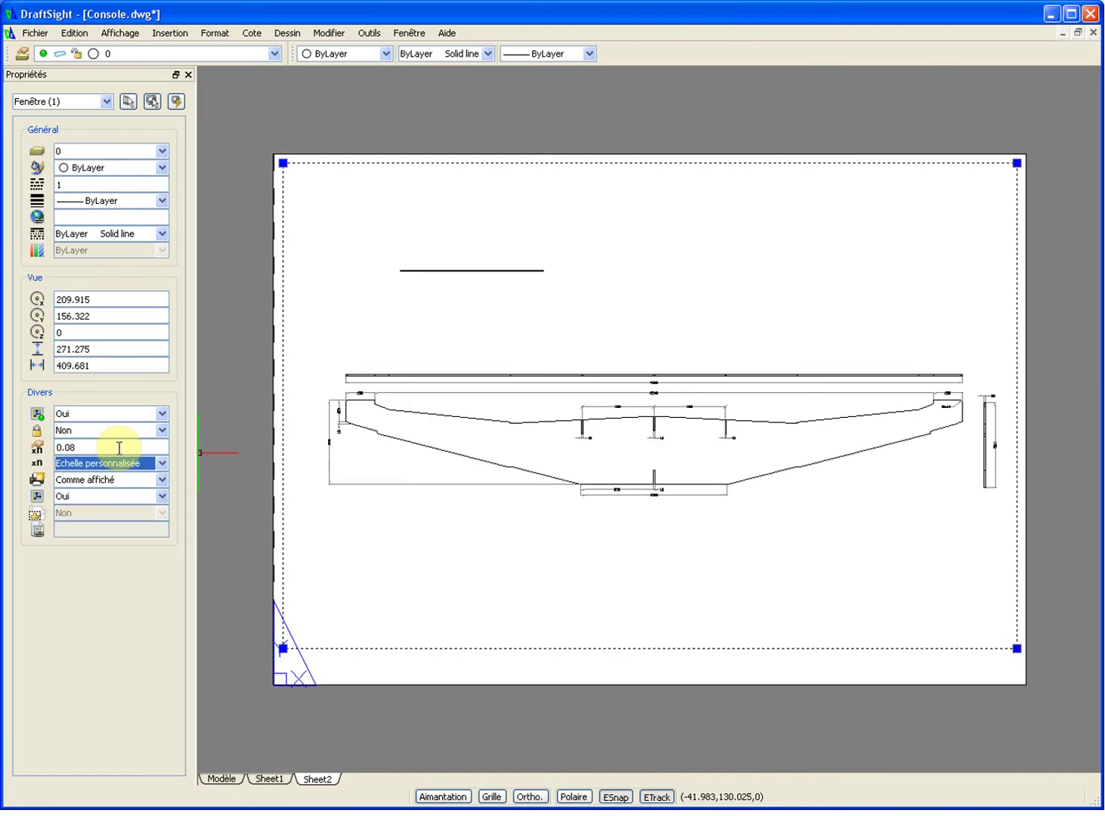